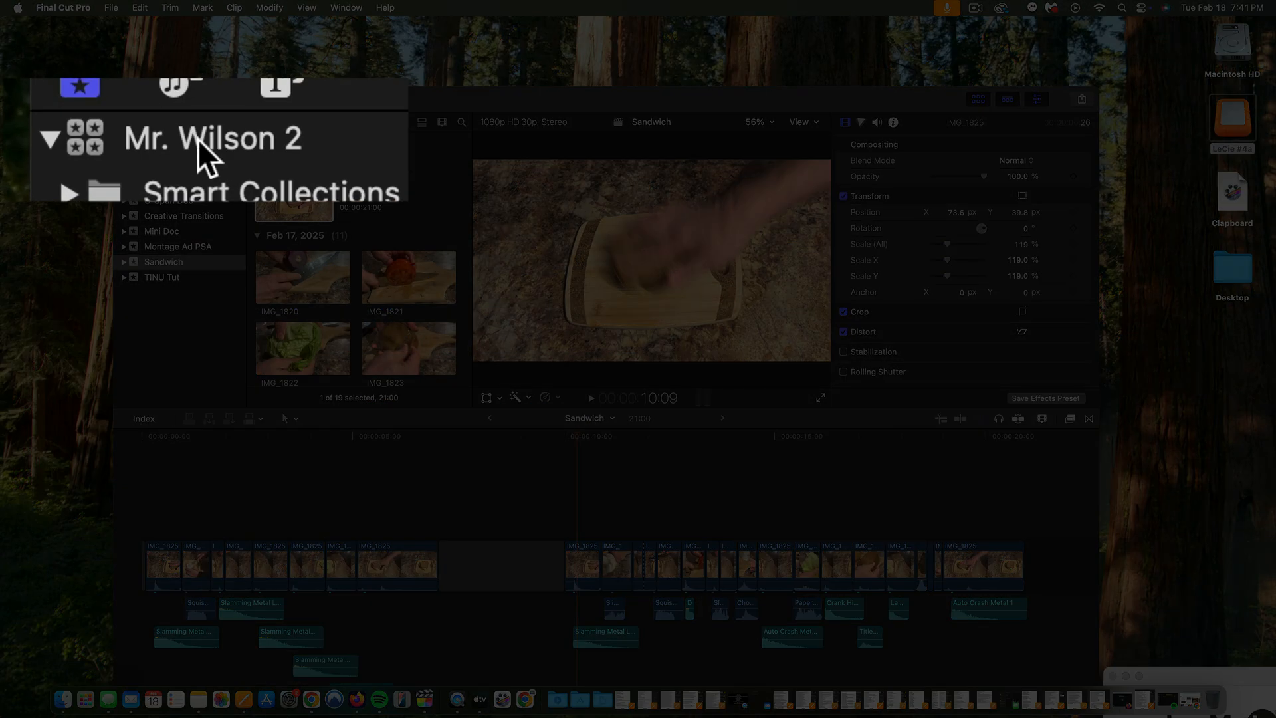
Step: Browse the library's events, from 8 Shots through Creative Transitions and Montage Ad PSA to Sandwich
click(159, 138)
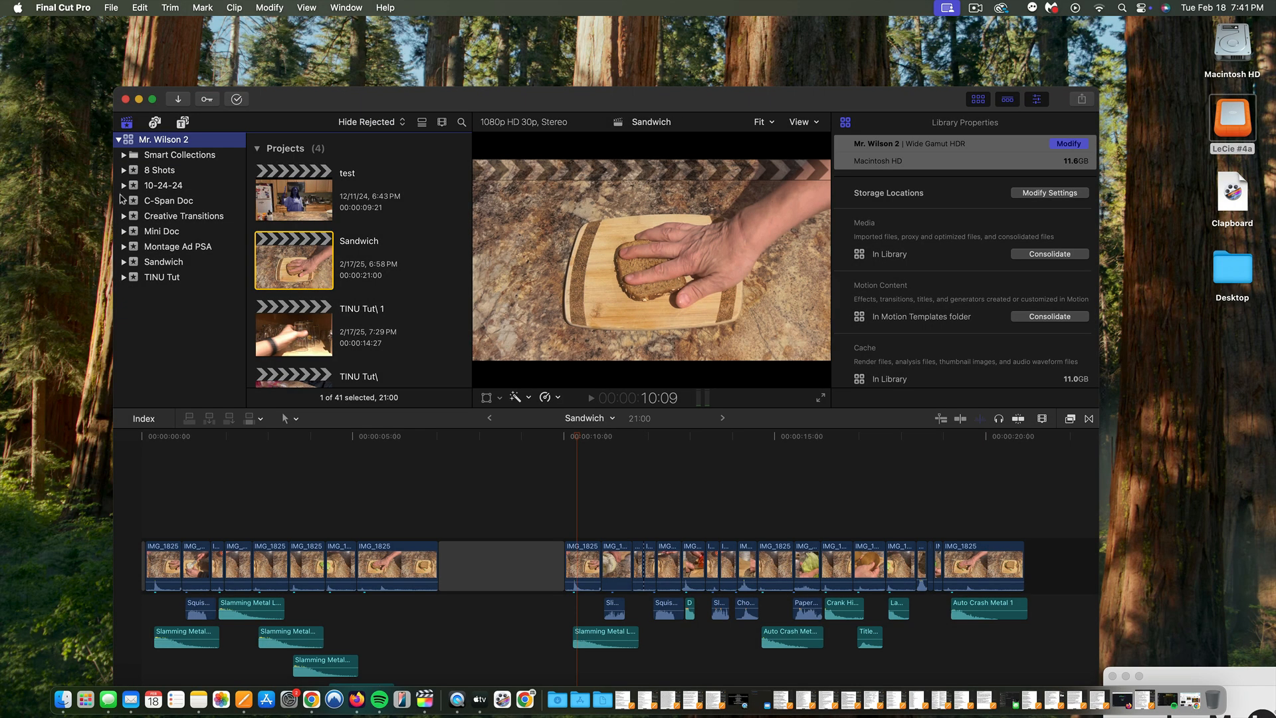
click(141, 170)
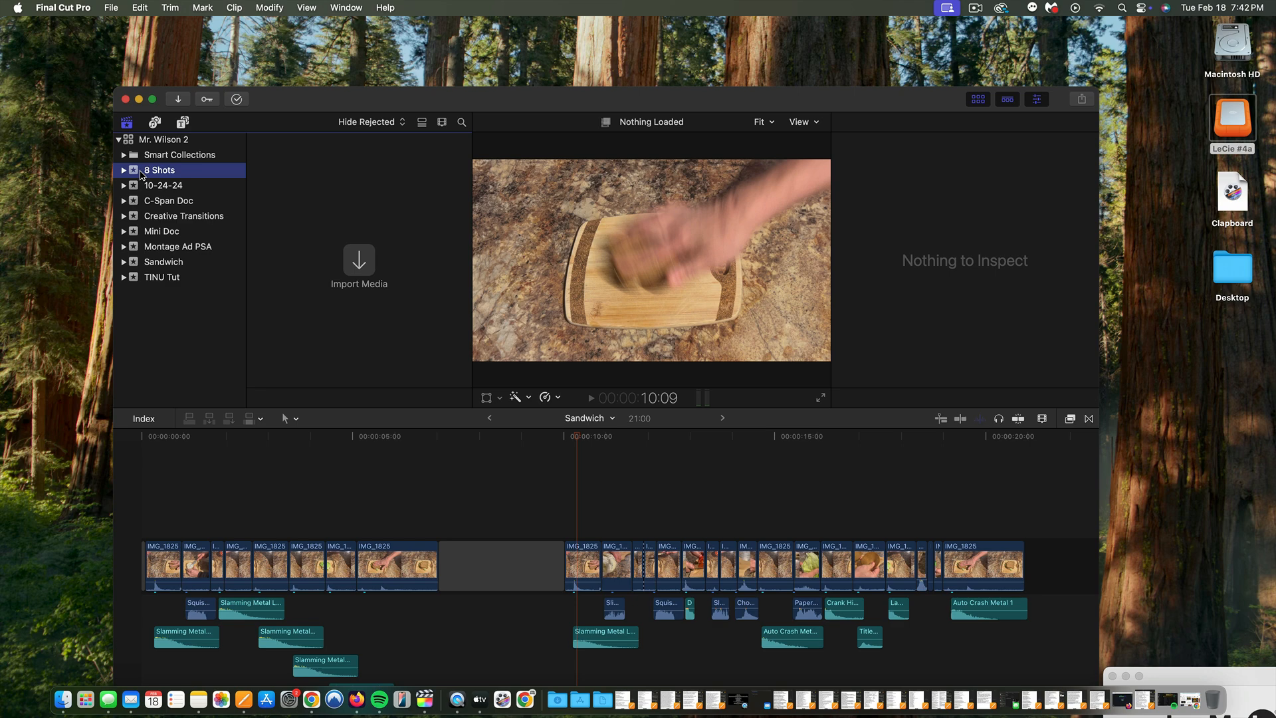
click(159, 220)
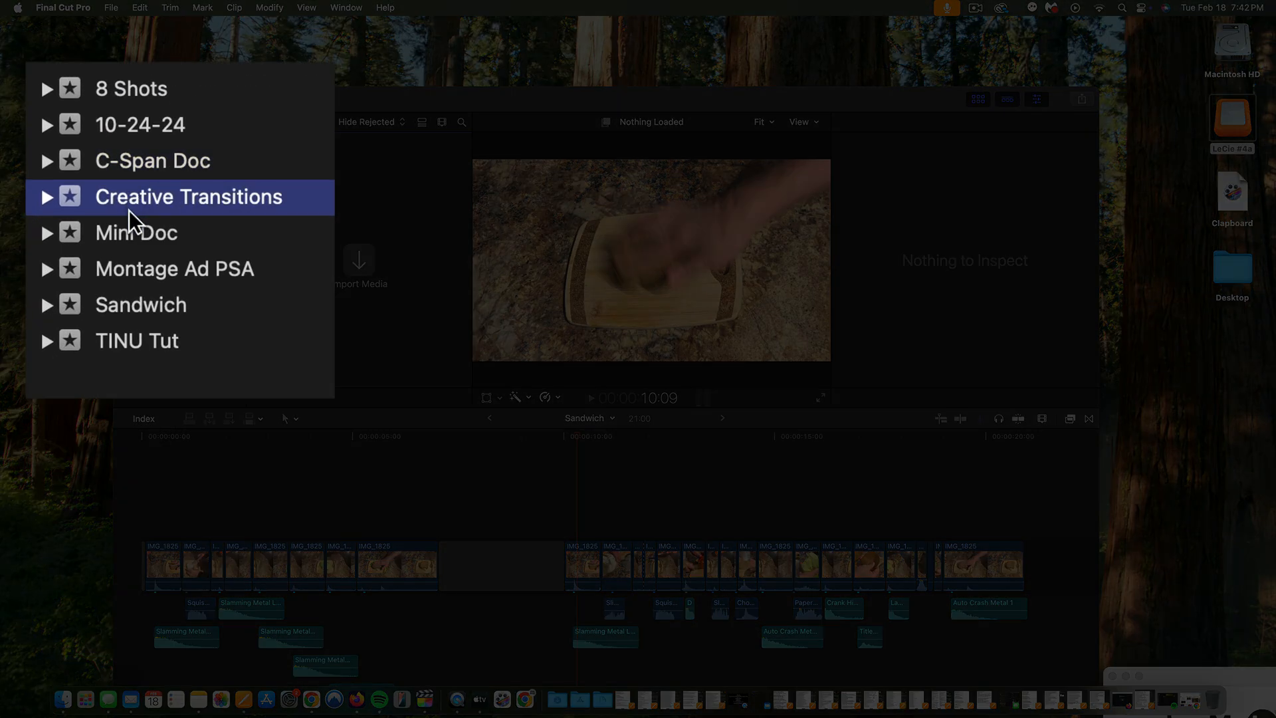
click(146, 241)
click(142, 272)
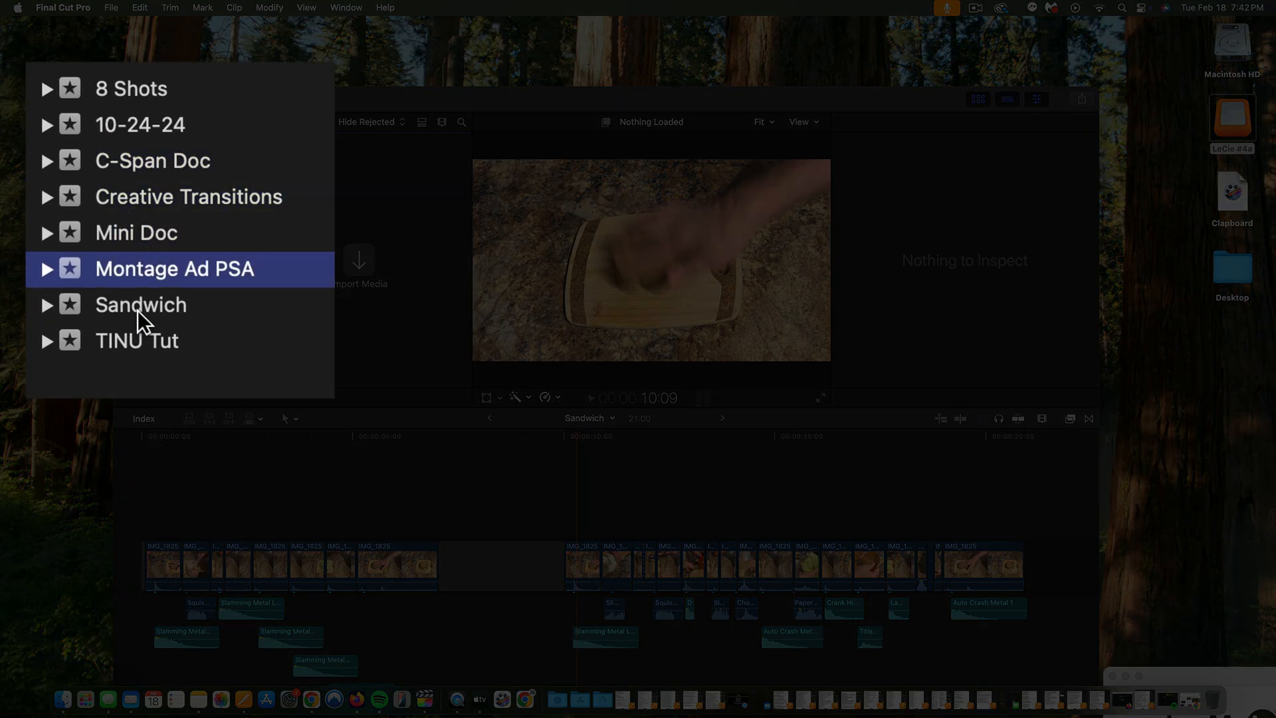
click(138, 312)
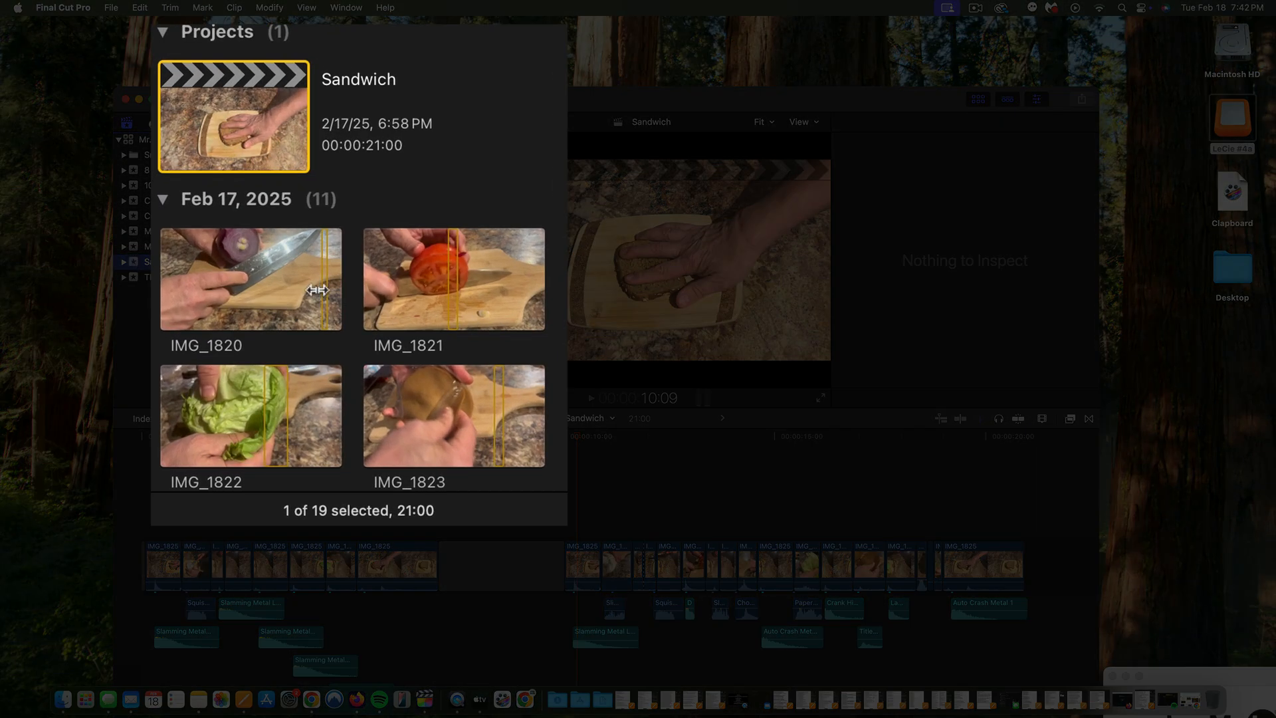
Step: Look through the Sandwich event's video clips and sound effects, then select its Sandwich project
scroll(342, 282, down, 3)
scroll(321, 293, down, 10)
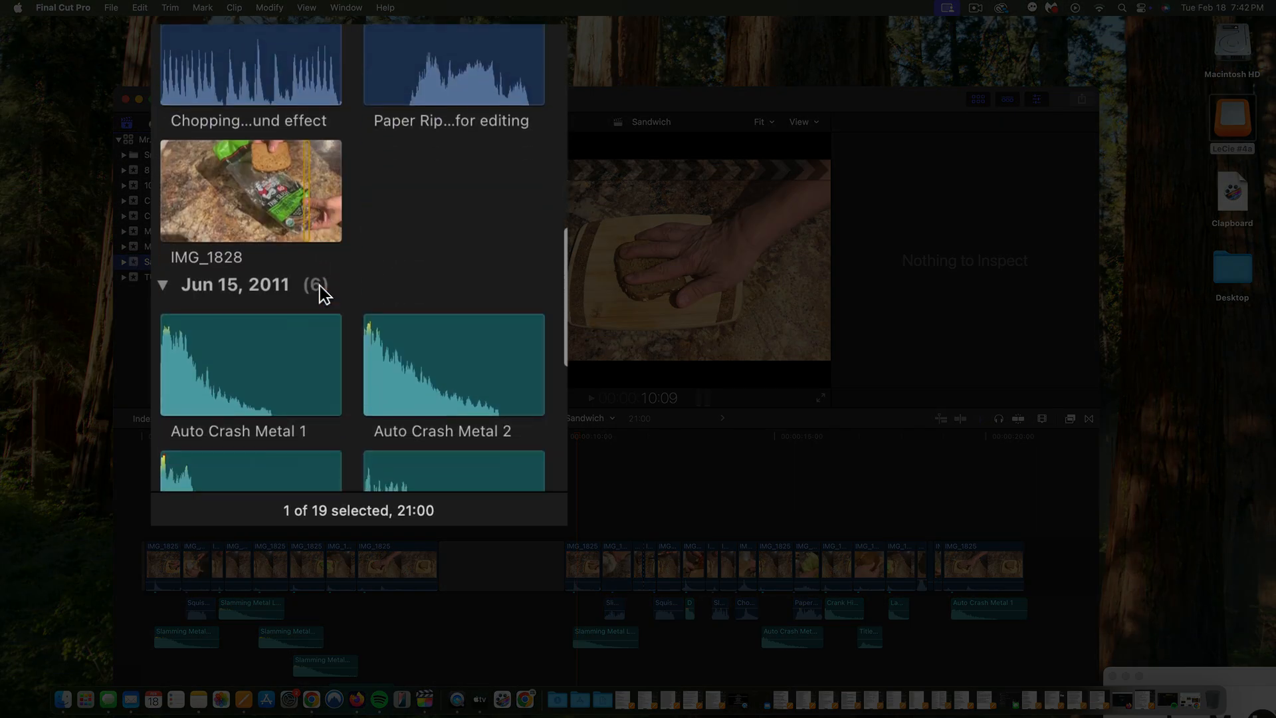
scroll(321, 286, down, 5)
scroll(321, 286, up, 10)
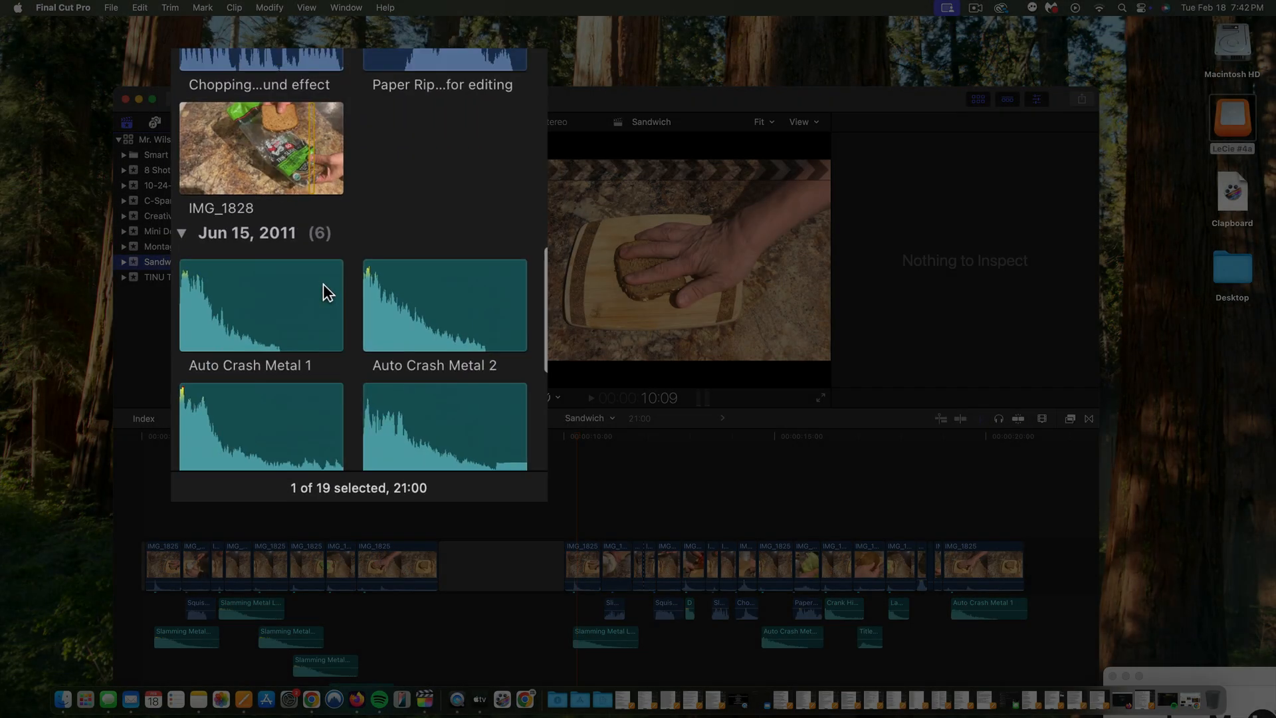
scroll(339, 284, up, 5)
click(294, 196)
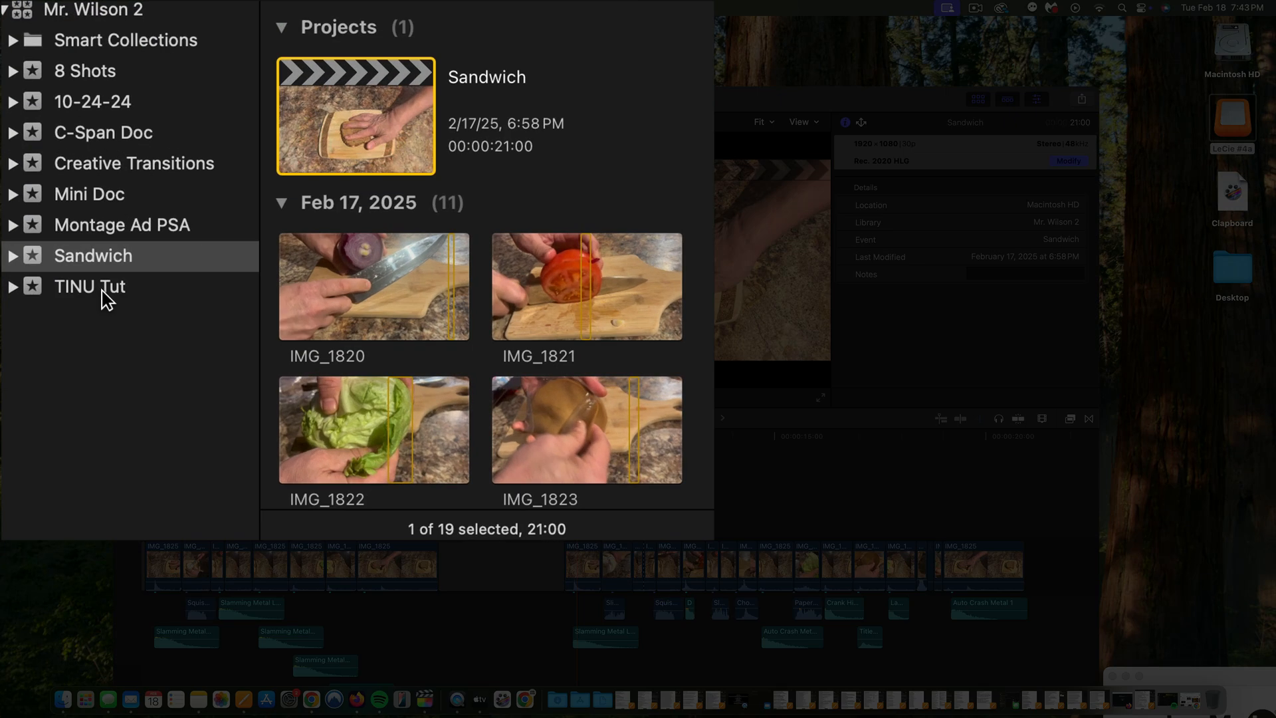
Step: Open the TINU Tut\ 1 project from the TINU Tut event in the timeline
click(103, 293)
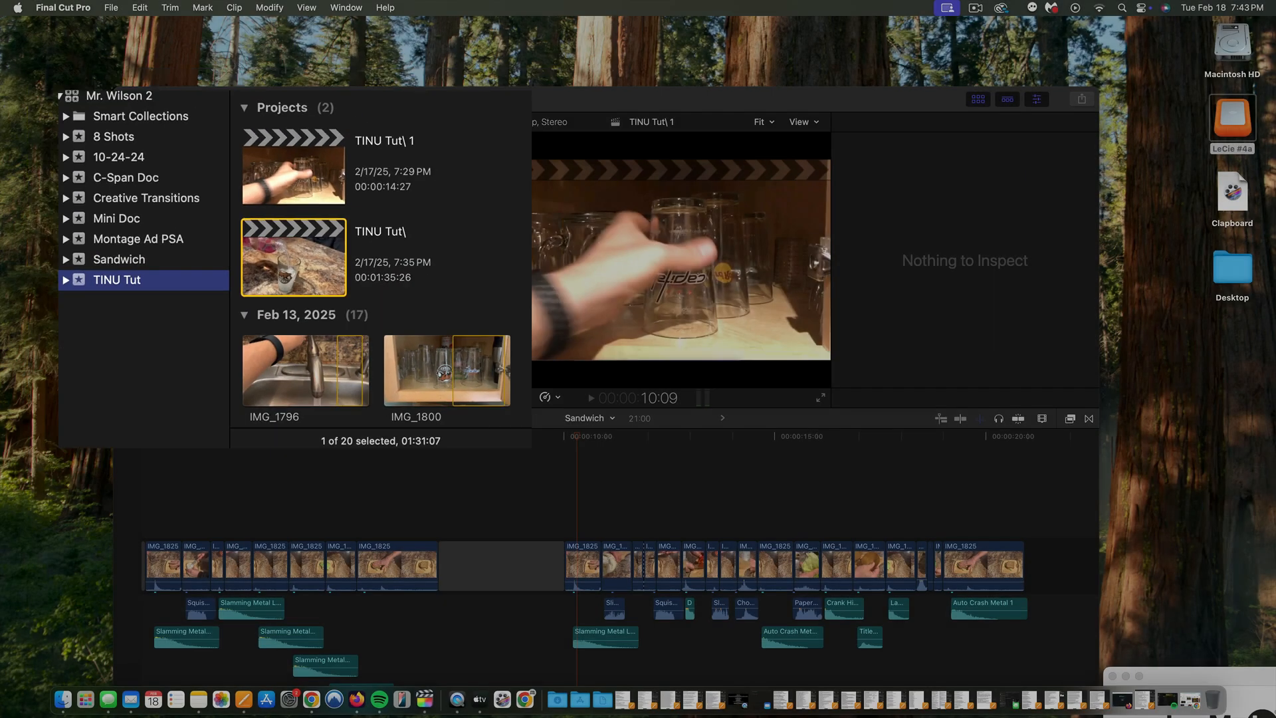
click(330, 432)
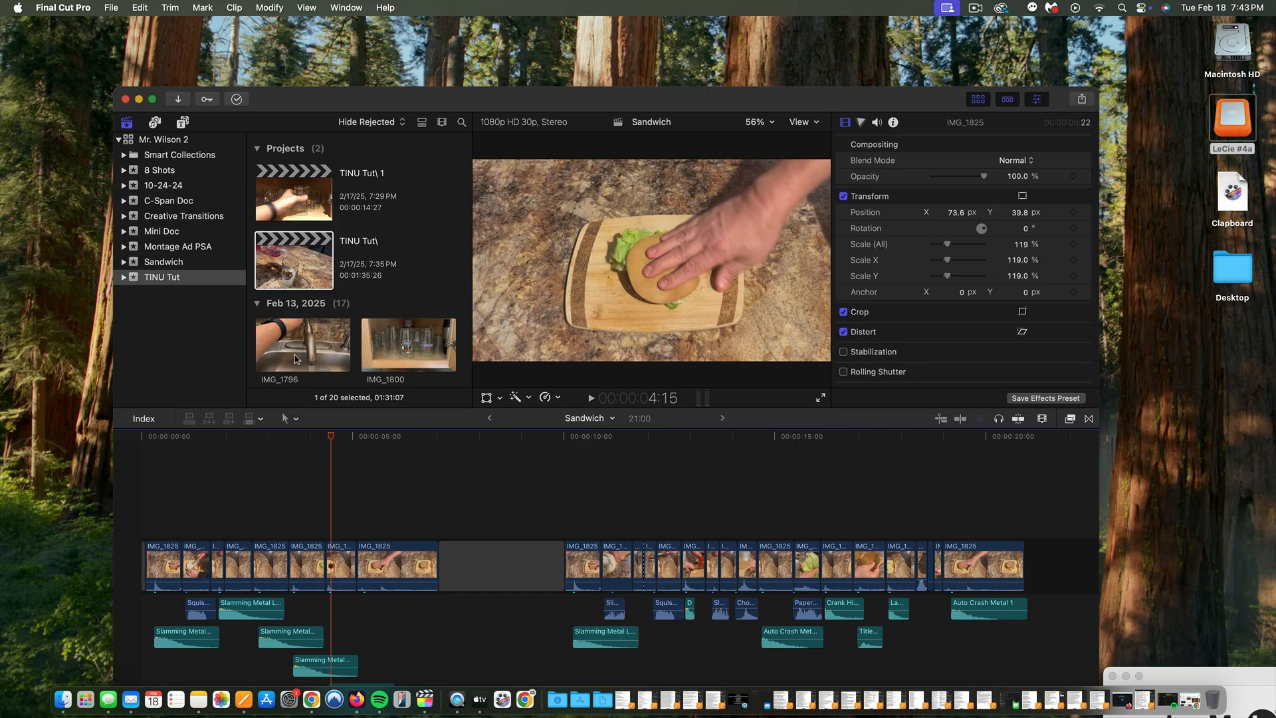
scroll(319, 286, up, 2)
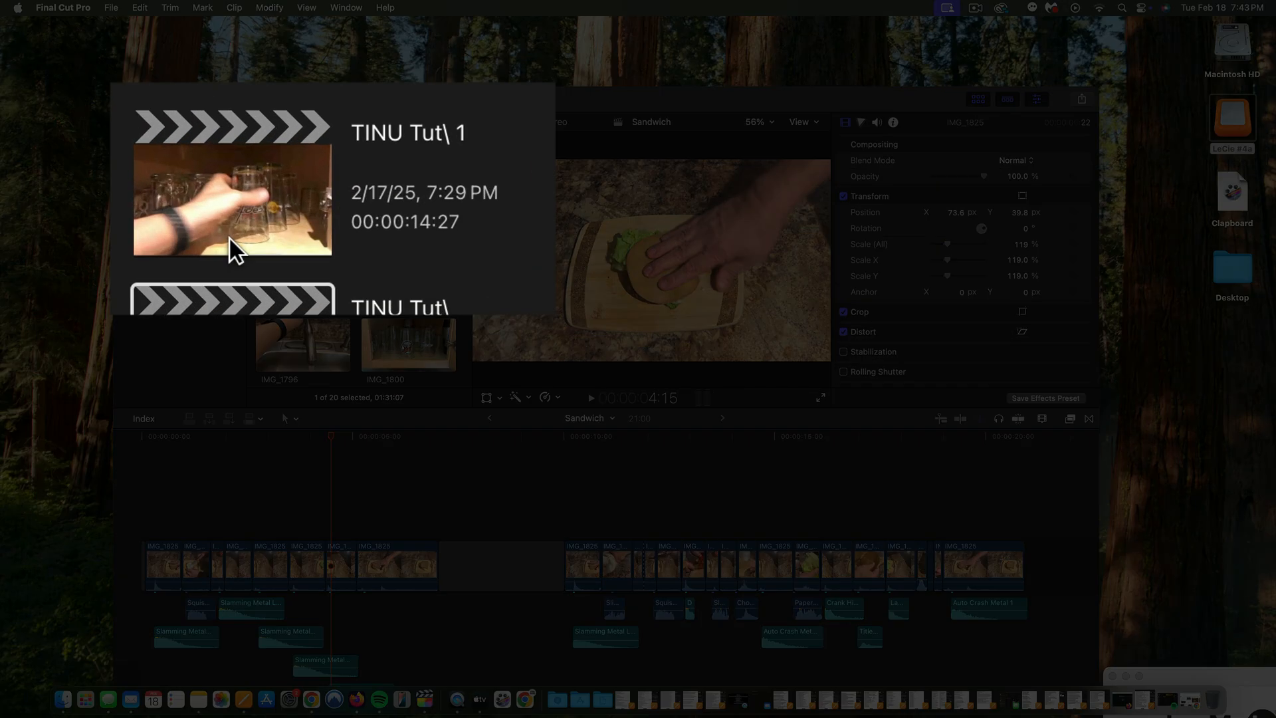
double_click(295, 216)
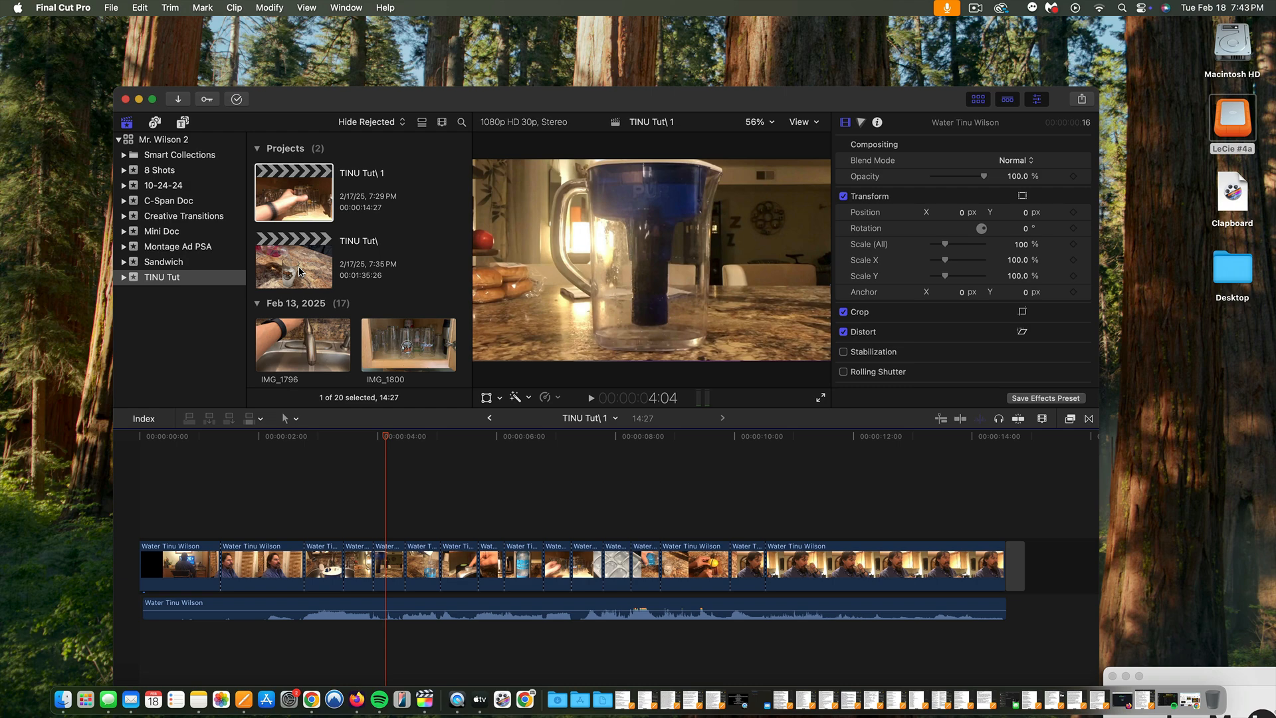
Step: Duplicate the TINU Tut\ project within the TINU Tut event
click(285, 278)
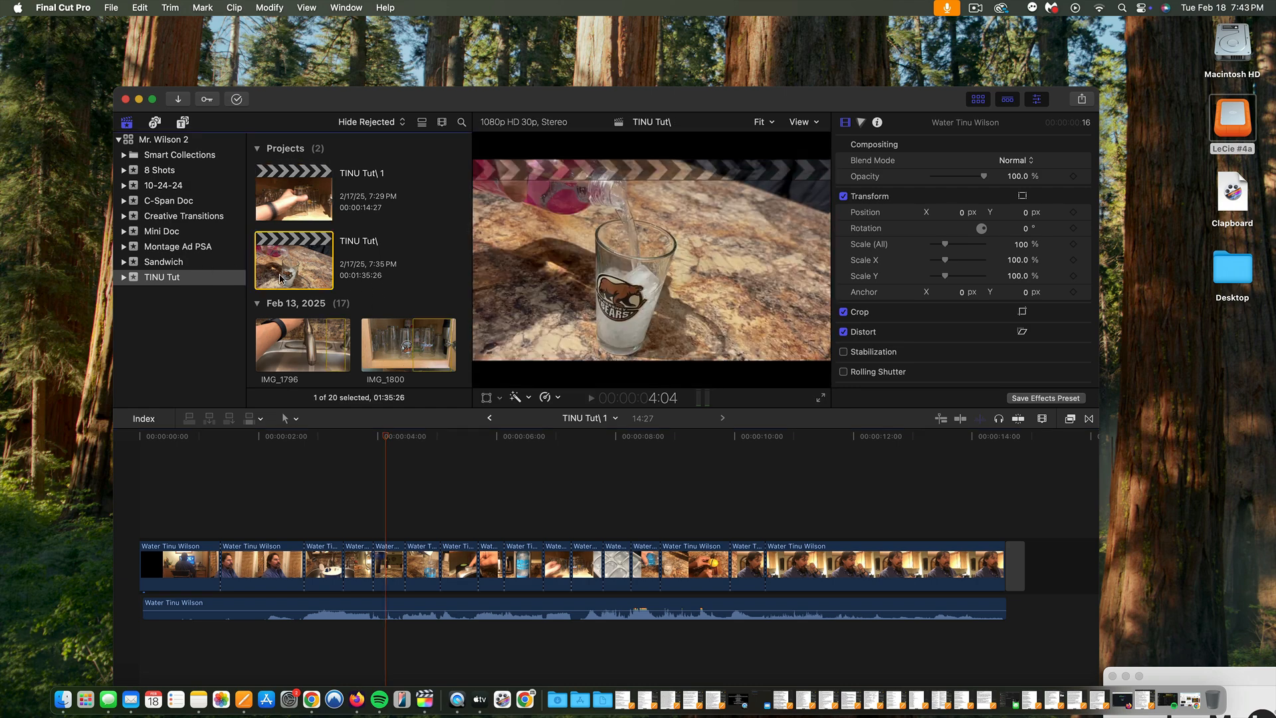
right_click(284, 277)
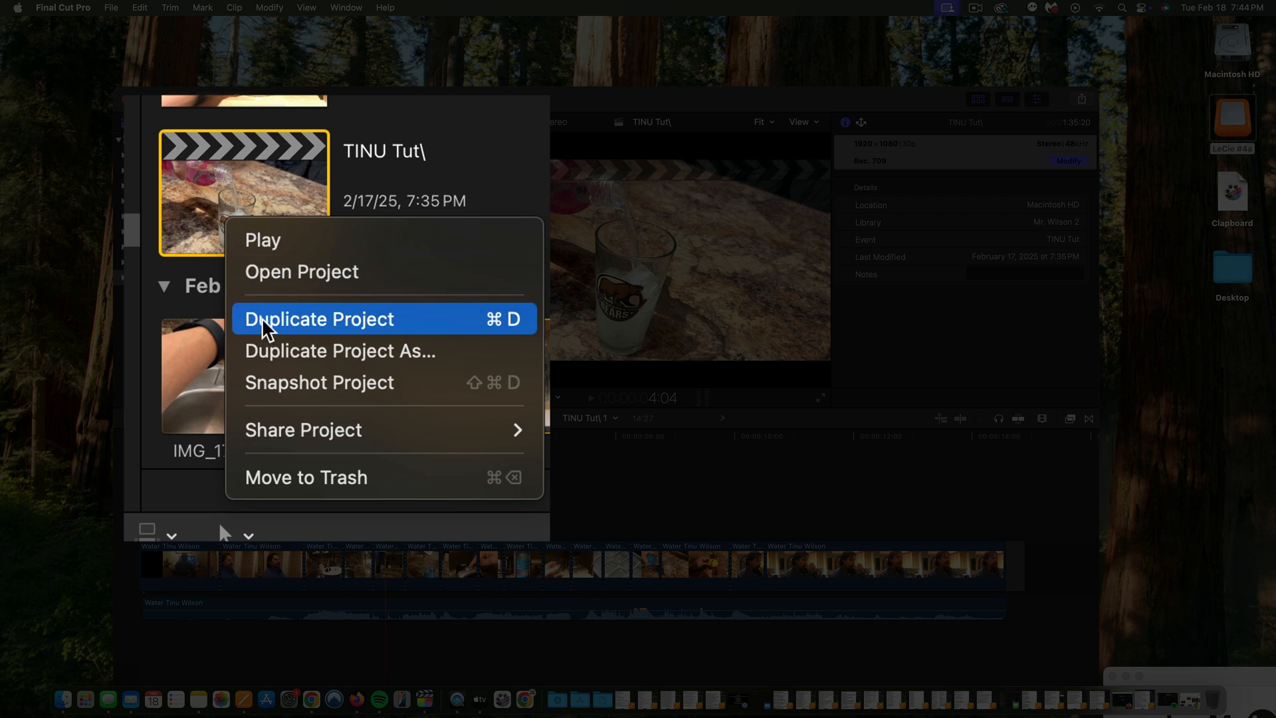
click(265, 321)
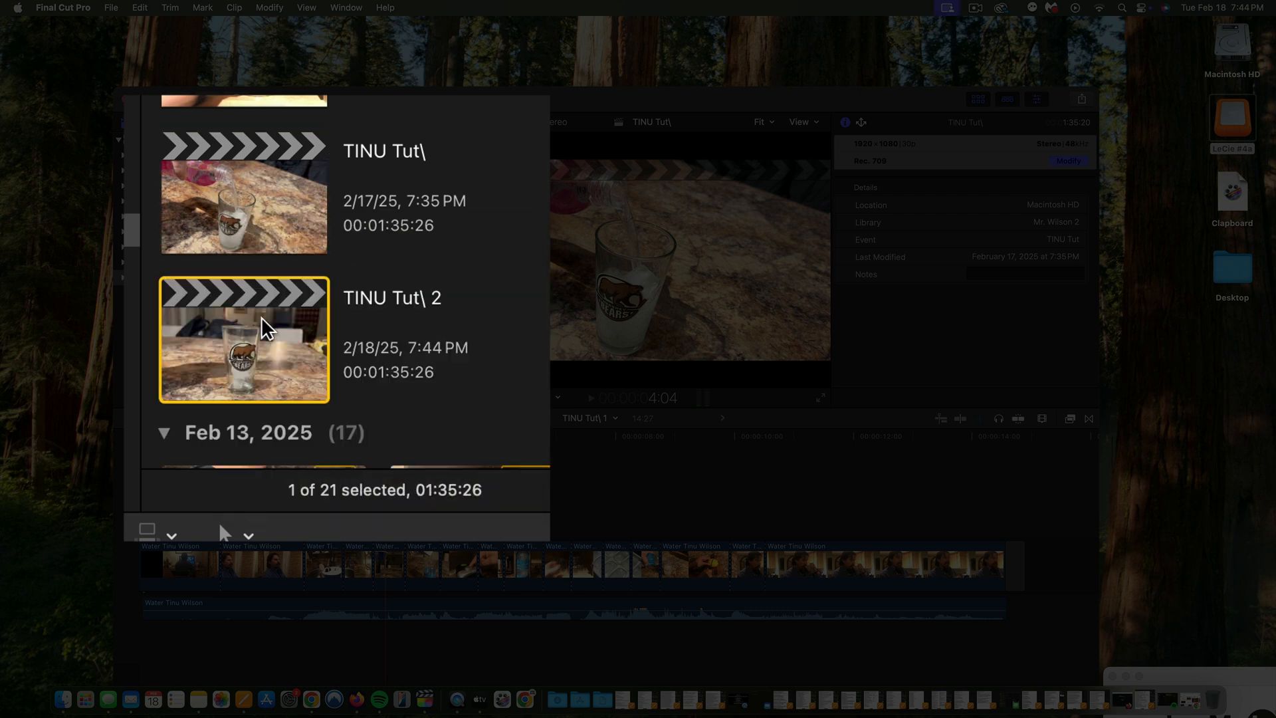
Step: Rename the duplicated project, replacing its number with the editor's first name in possessive form and "edit"
click(438, 301)
key(BackSpace)
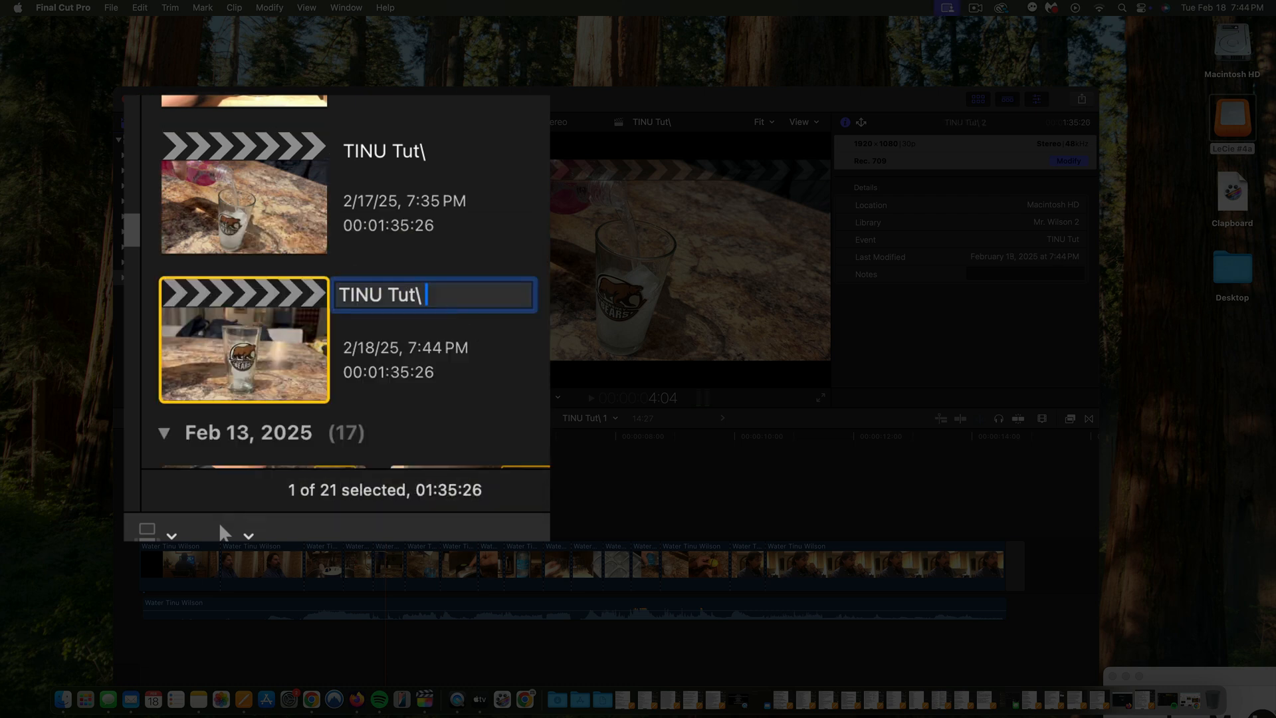
text(James' edit)
key(Return)
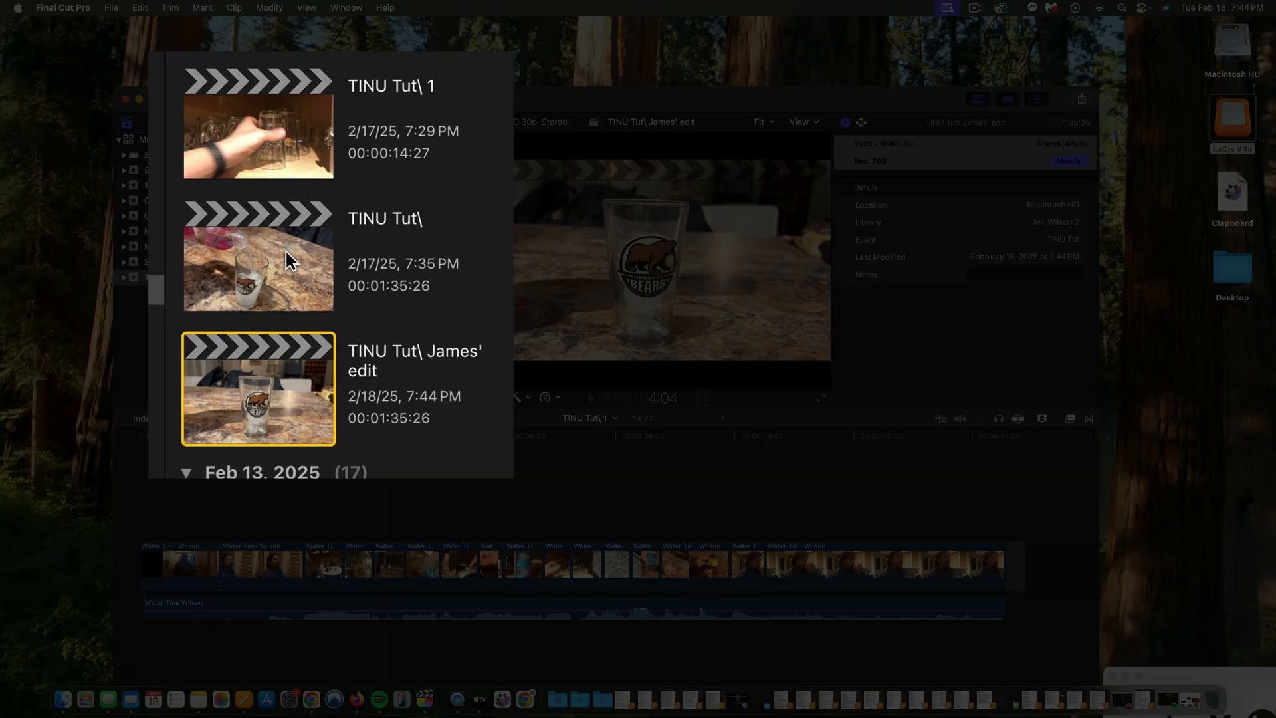
Step: Review the original TINU Tut\ project and its event, and return to the whole library's overview
click(304, 263)
click(150, 277)
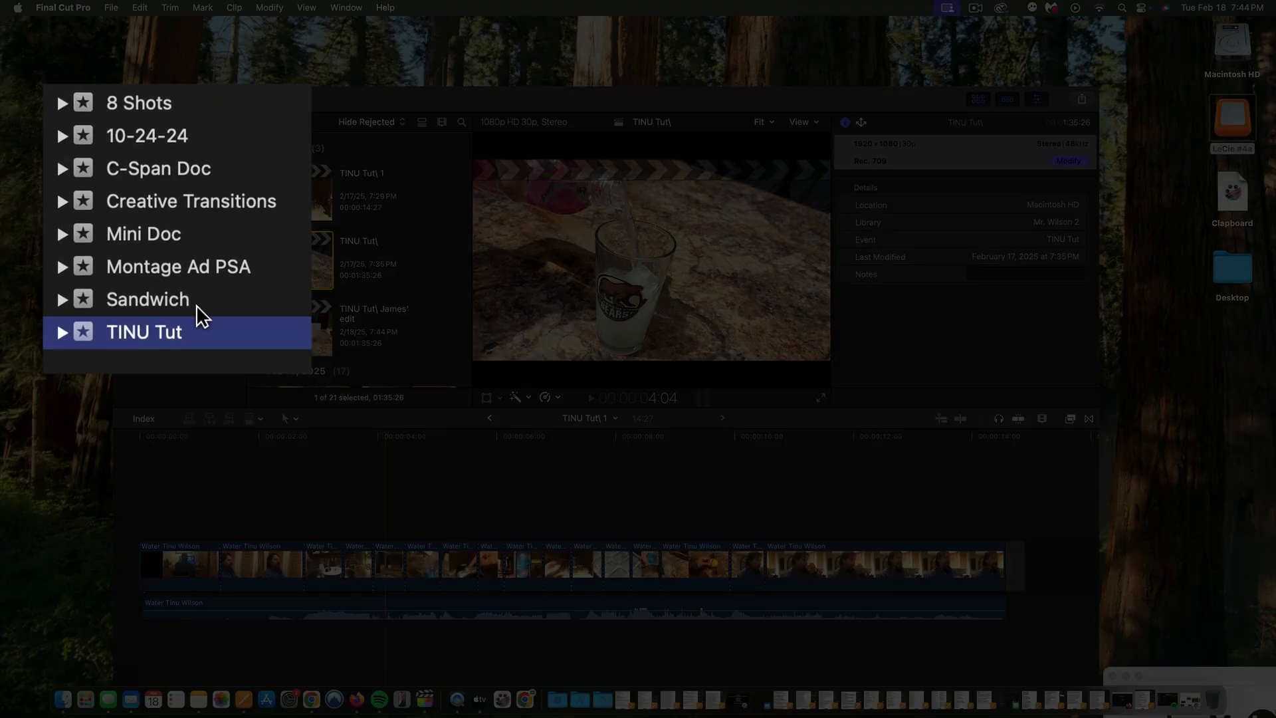
click(160, 140)
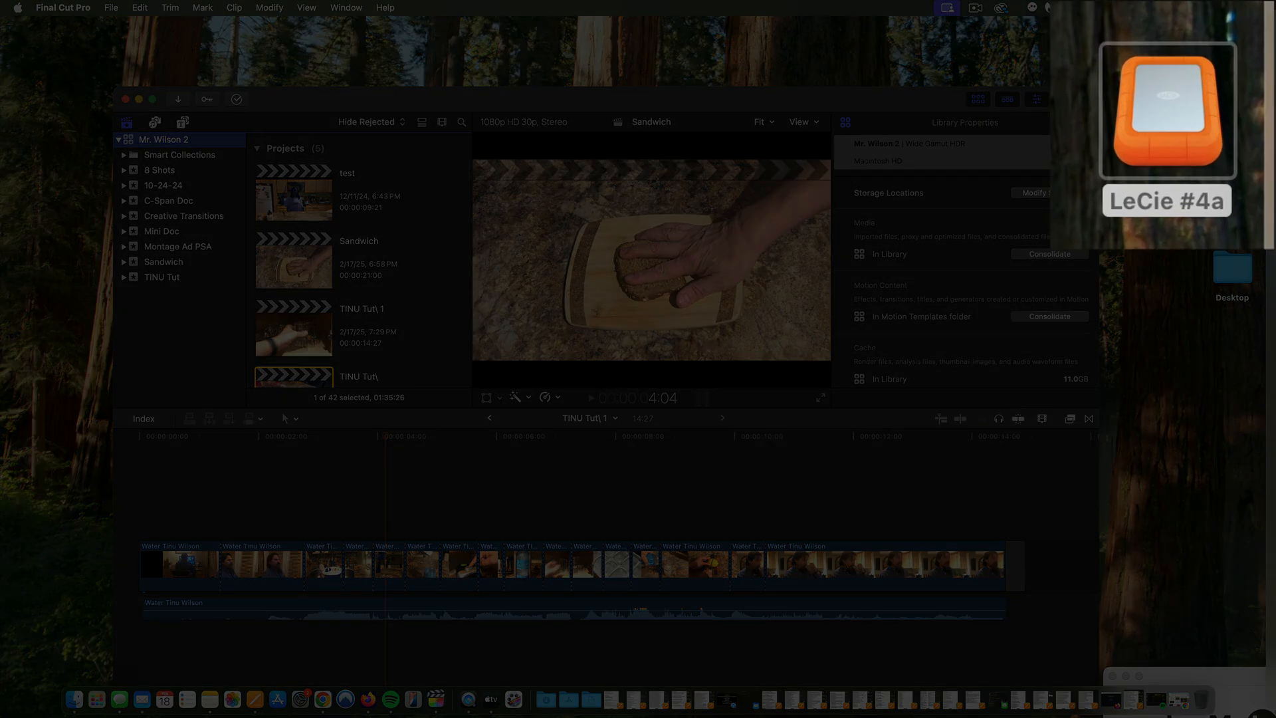
Step: Switch to Finder, open the LeCie #4a drive and go to the Pd 1 CAP folder inside the teacher's folder
click(1165, 169)
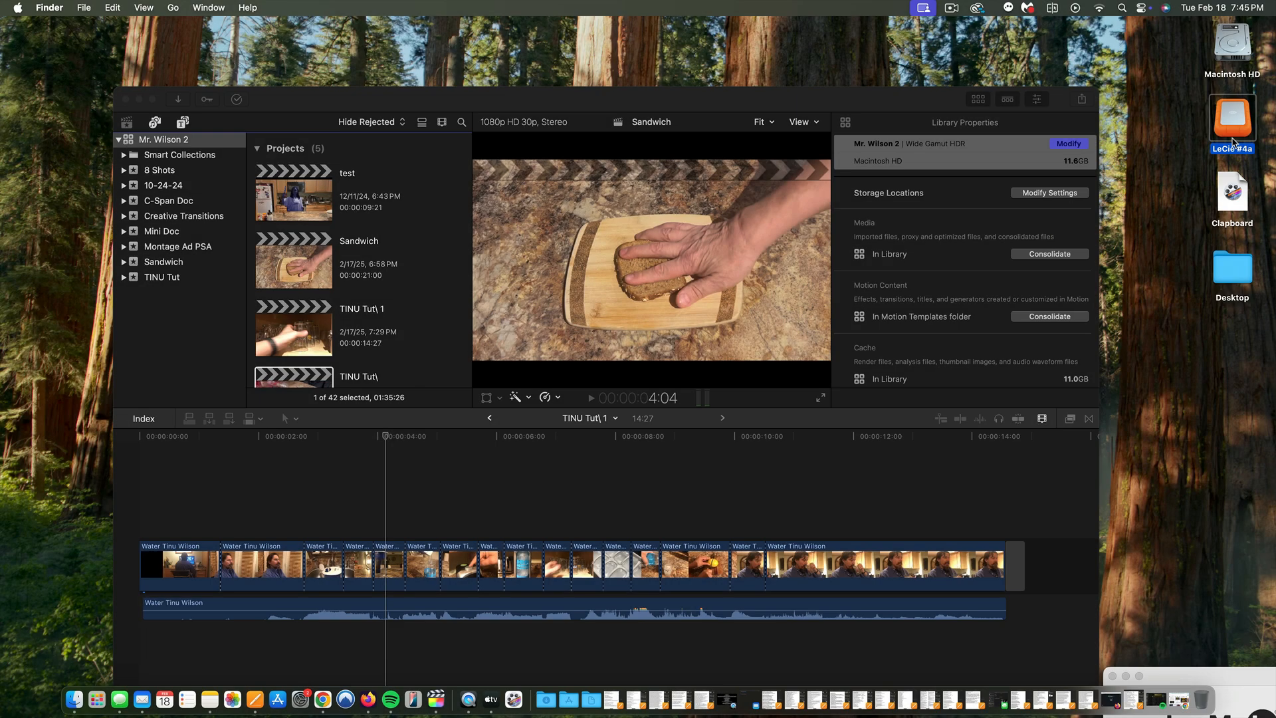
double_click(1232, 142)
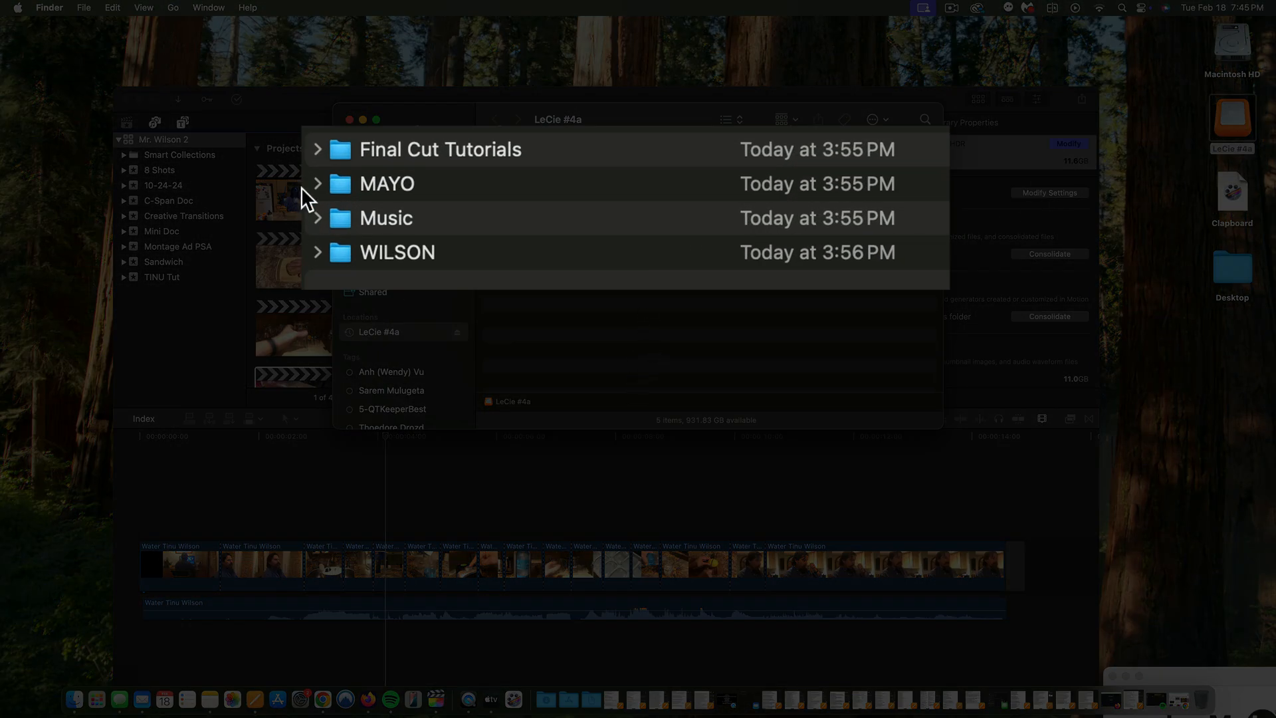
click(363, 218)
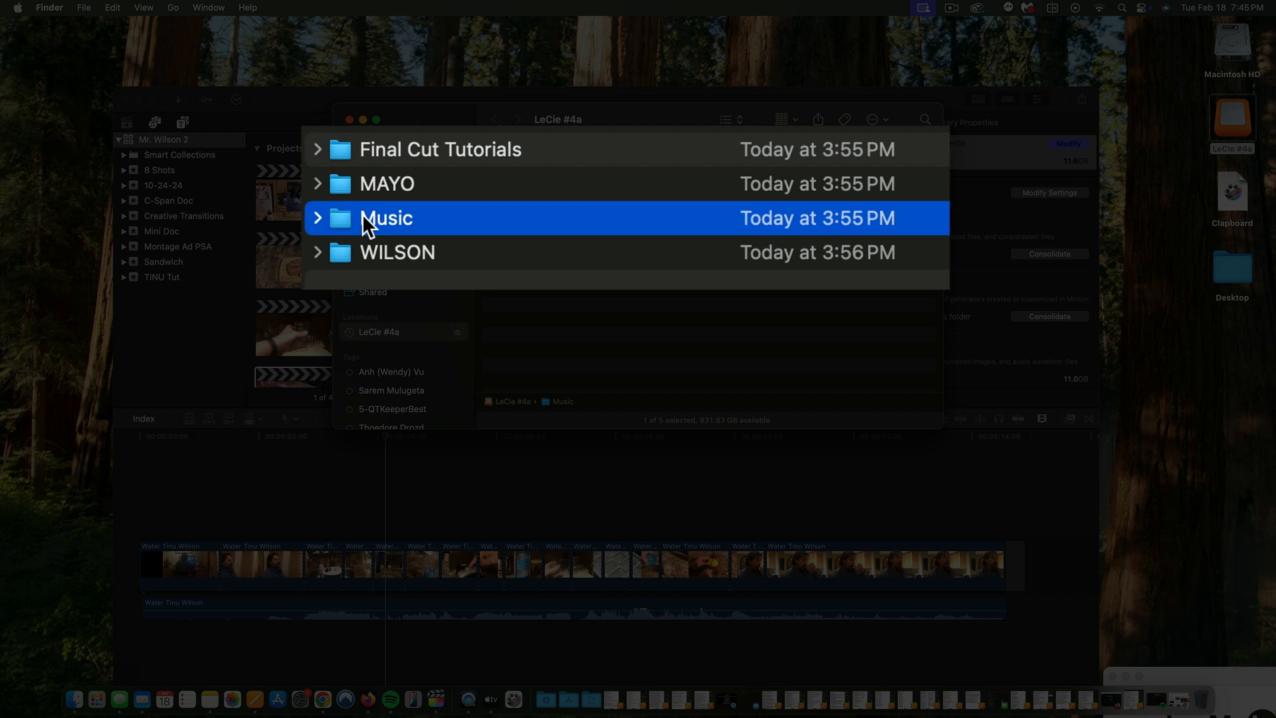
click(386, 149)
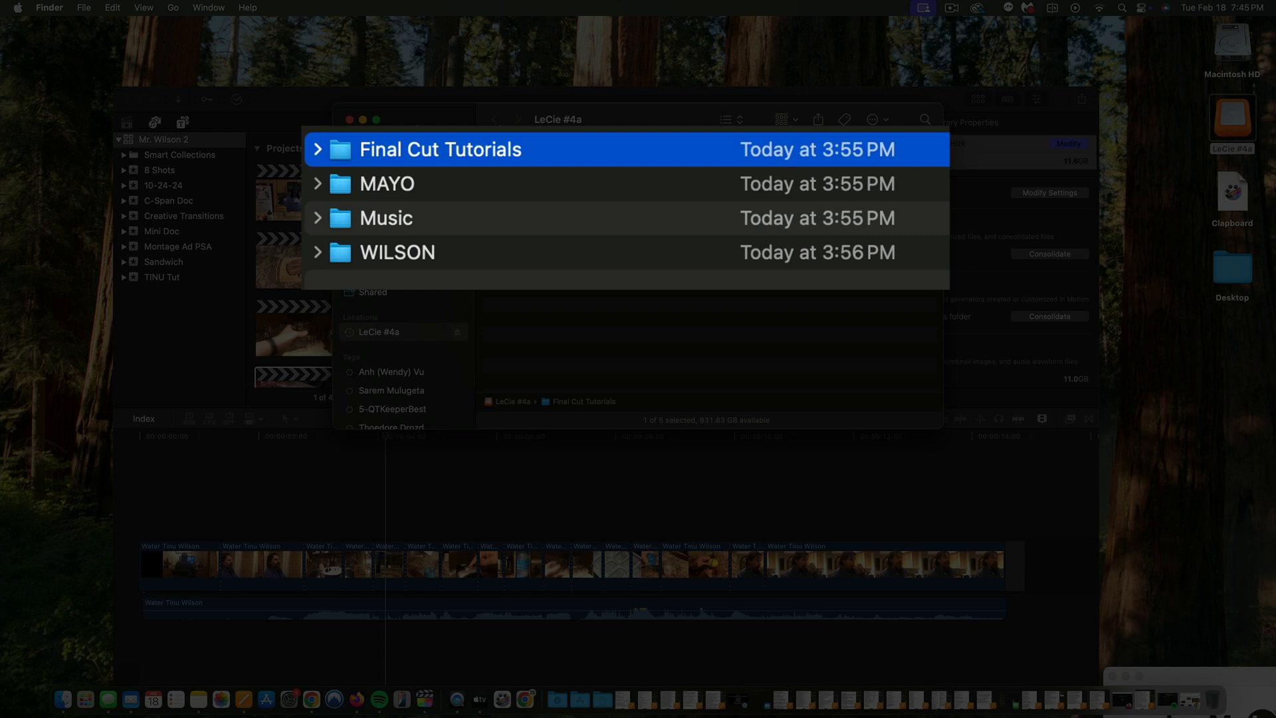
click(397, 197)
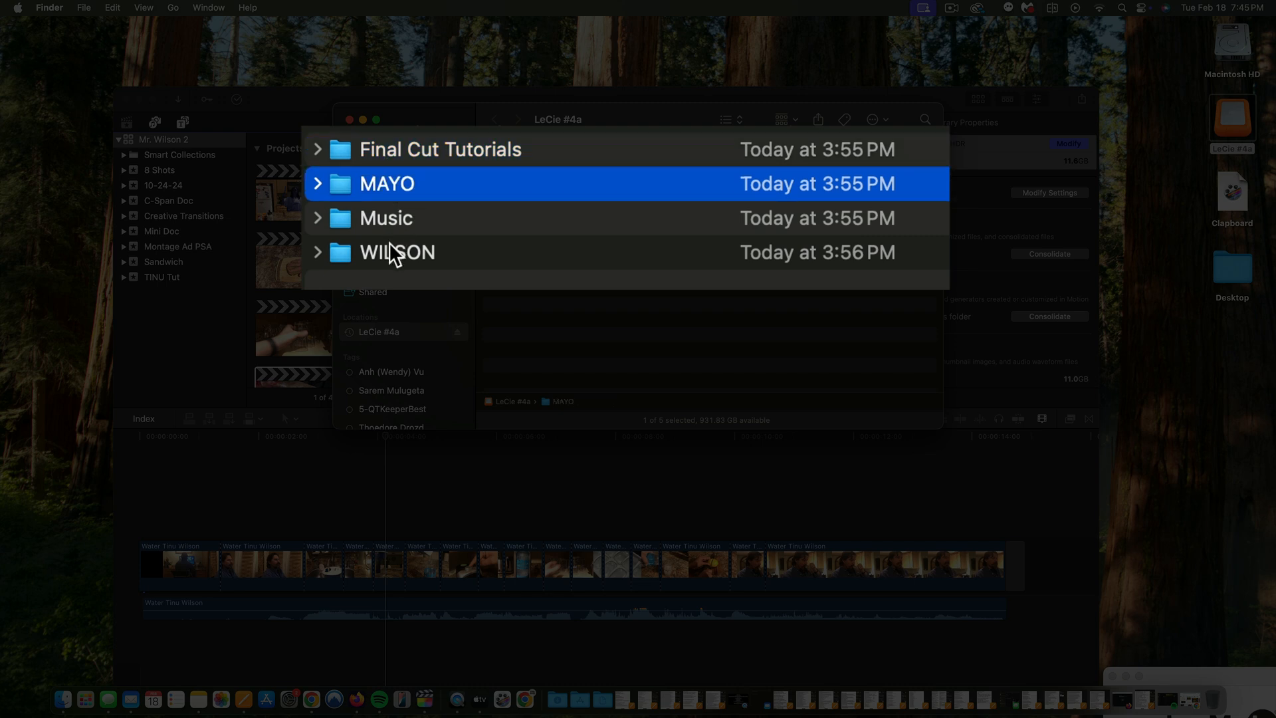
click(394, 254)
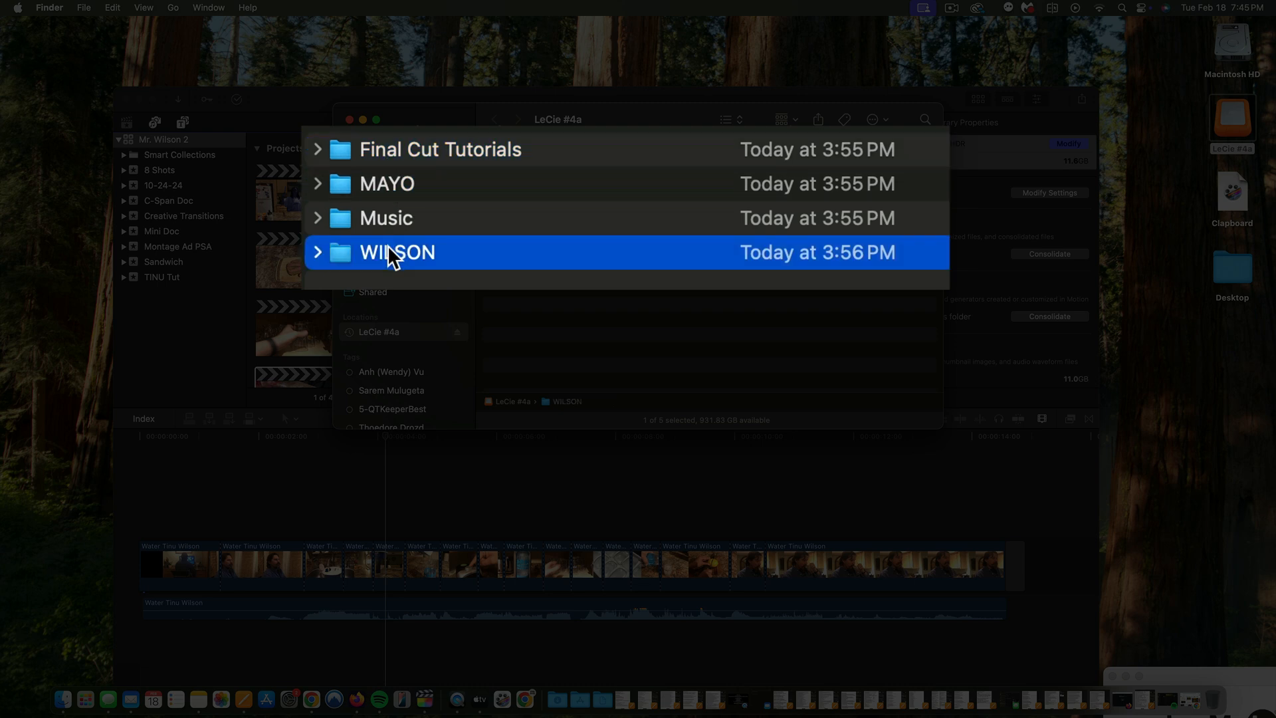
double_click(389, 246)
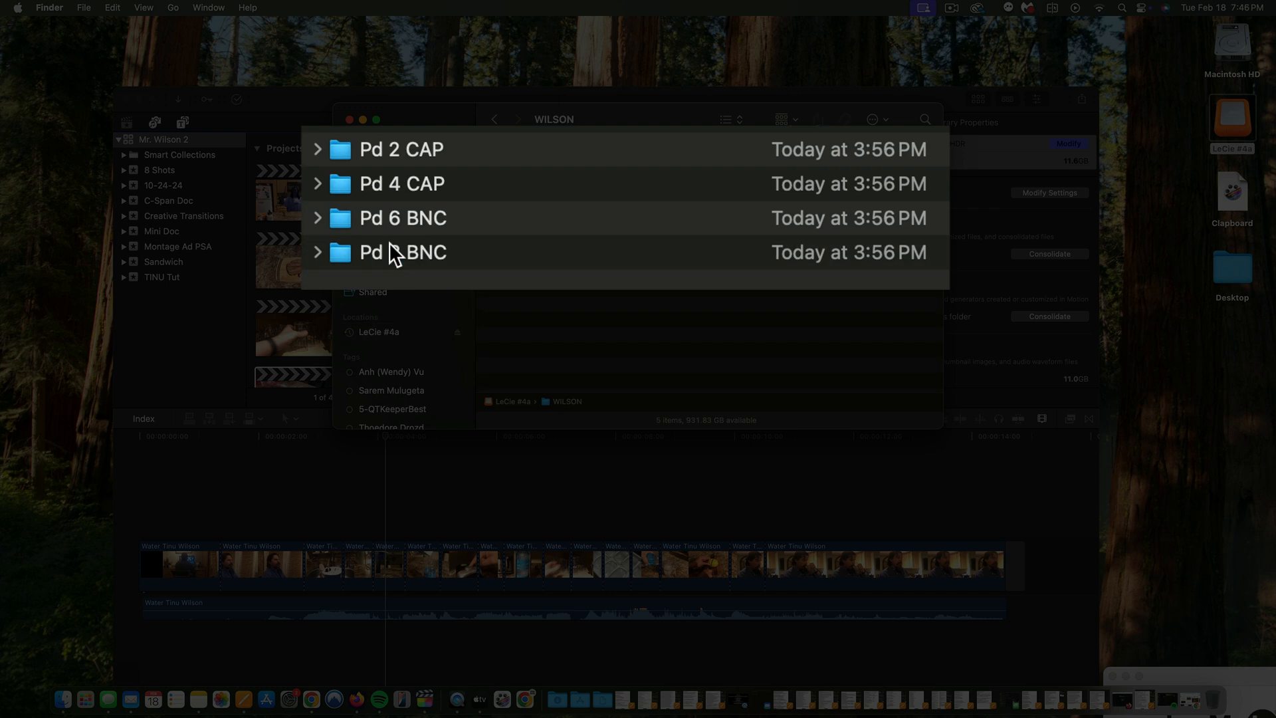
double_click(388, 129)
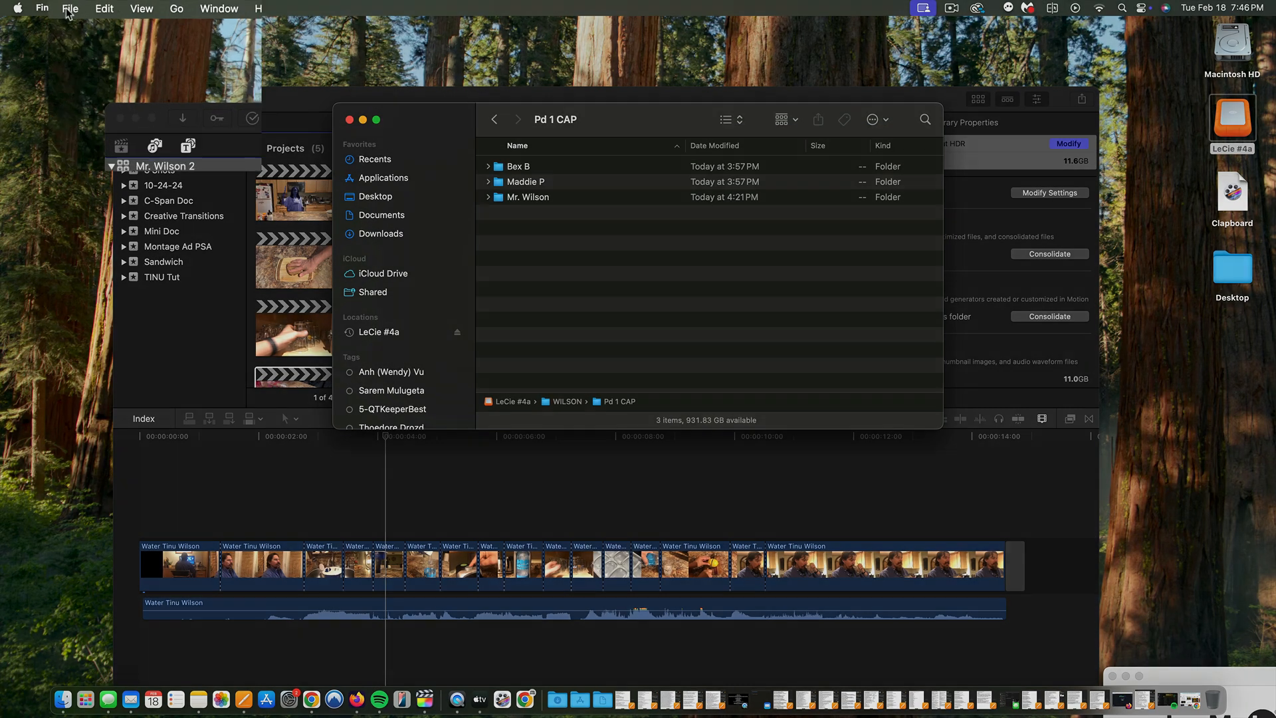
Step: Create a new folder in Pd 1 CAP and name it with the student's first name and last initial
click(84, 8)
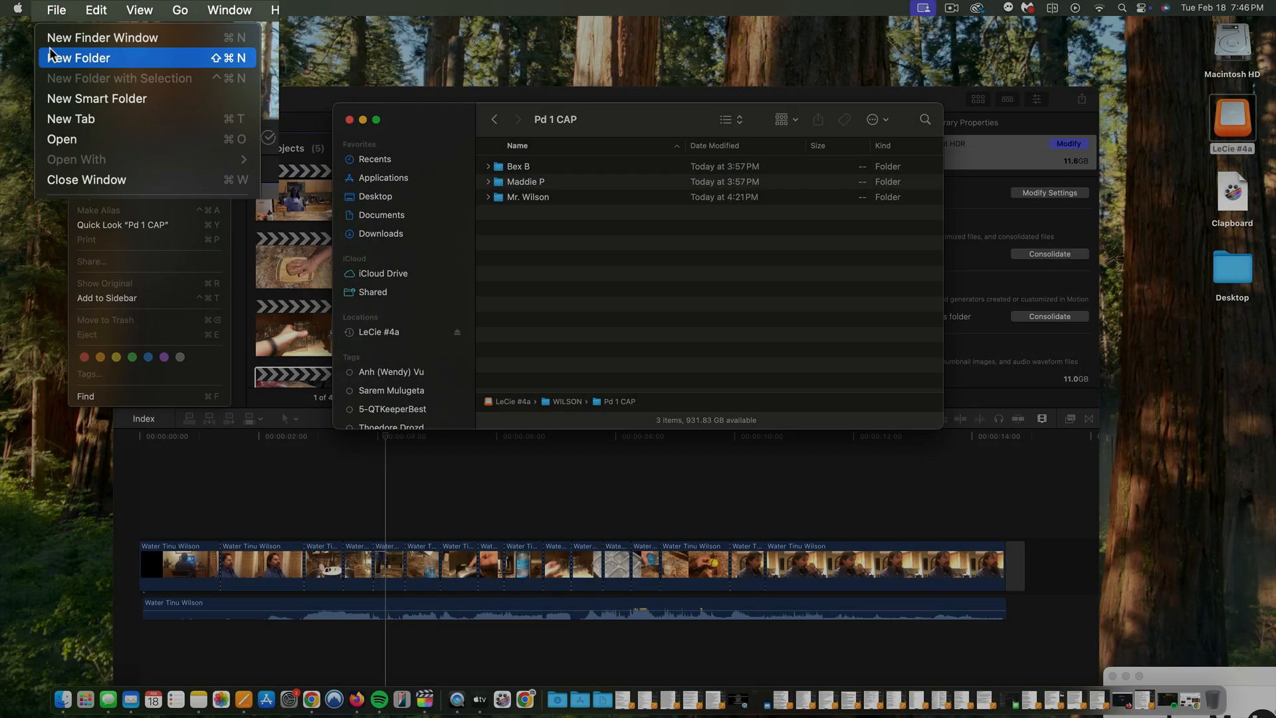
click(30, 75)
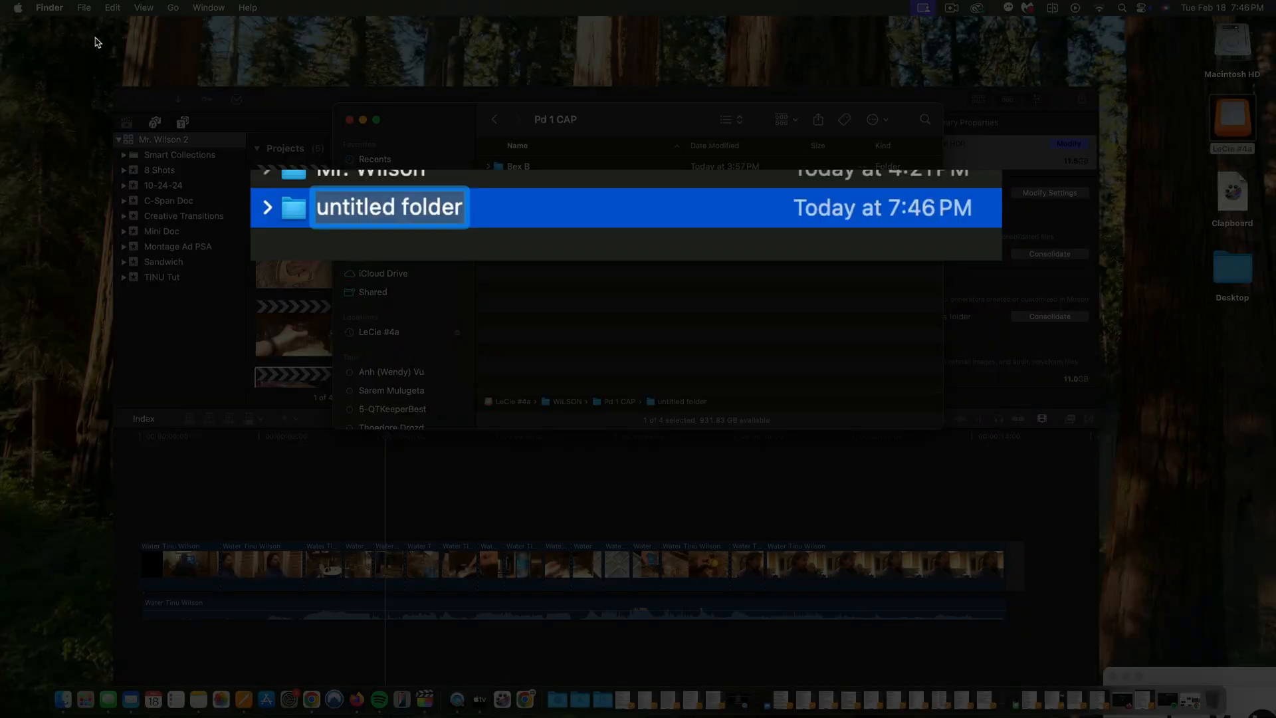
text(James W)
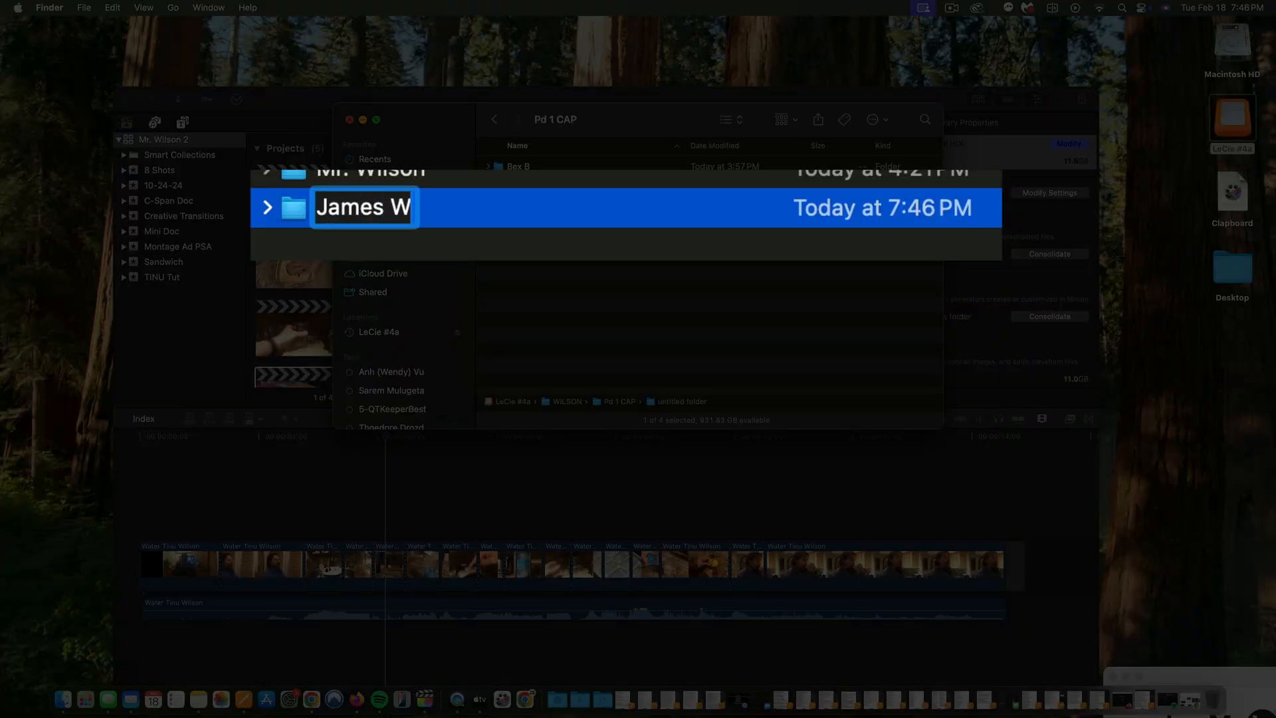
key(Return)
Step: Switch to Final Cut Pro, start a new library and choose the student's folder in Pd 1 CAP on LeCie #4a as its location
click(236, 133)
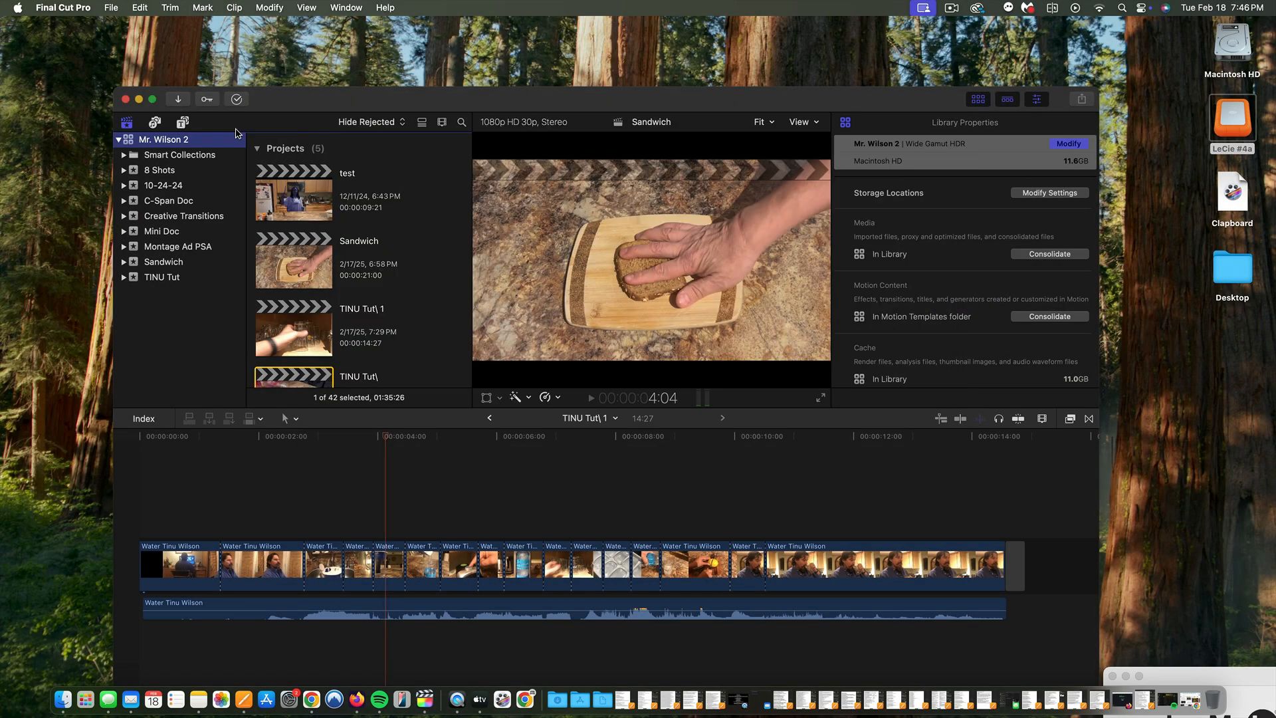
click(110, 8)
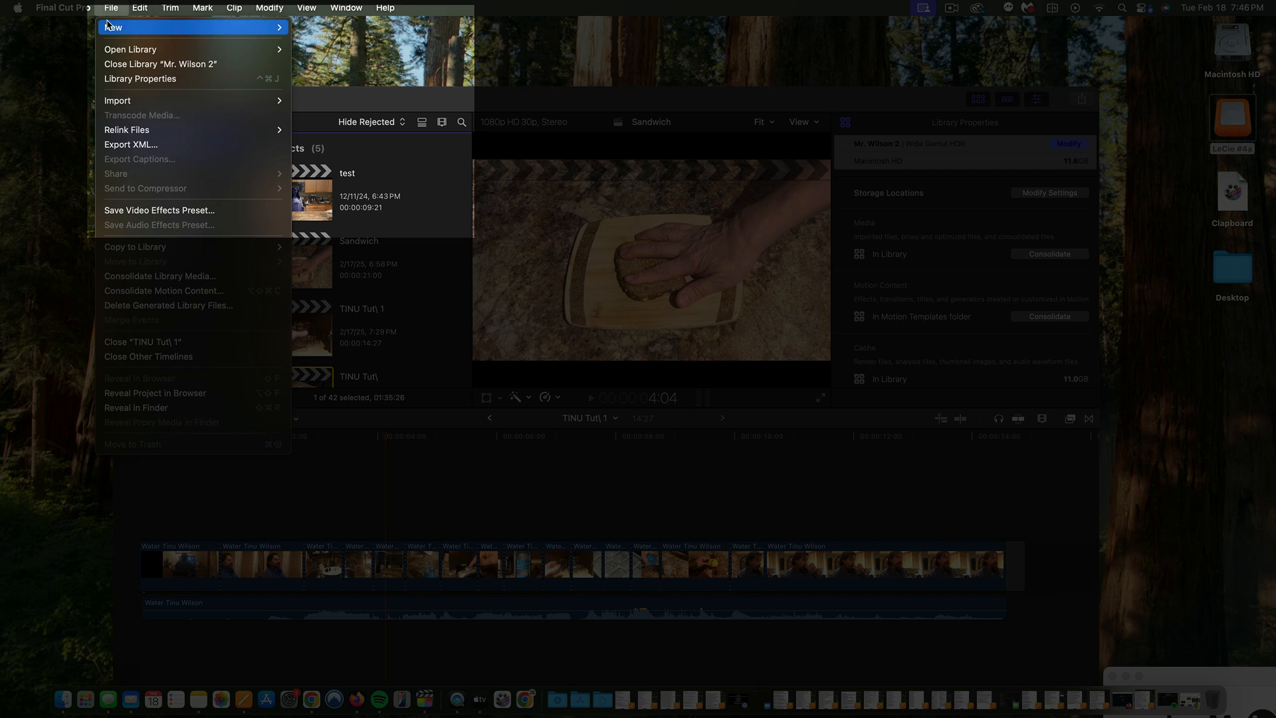
mouse_move(278, 30)
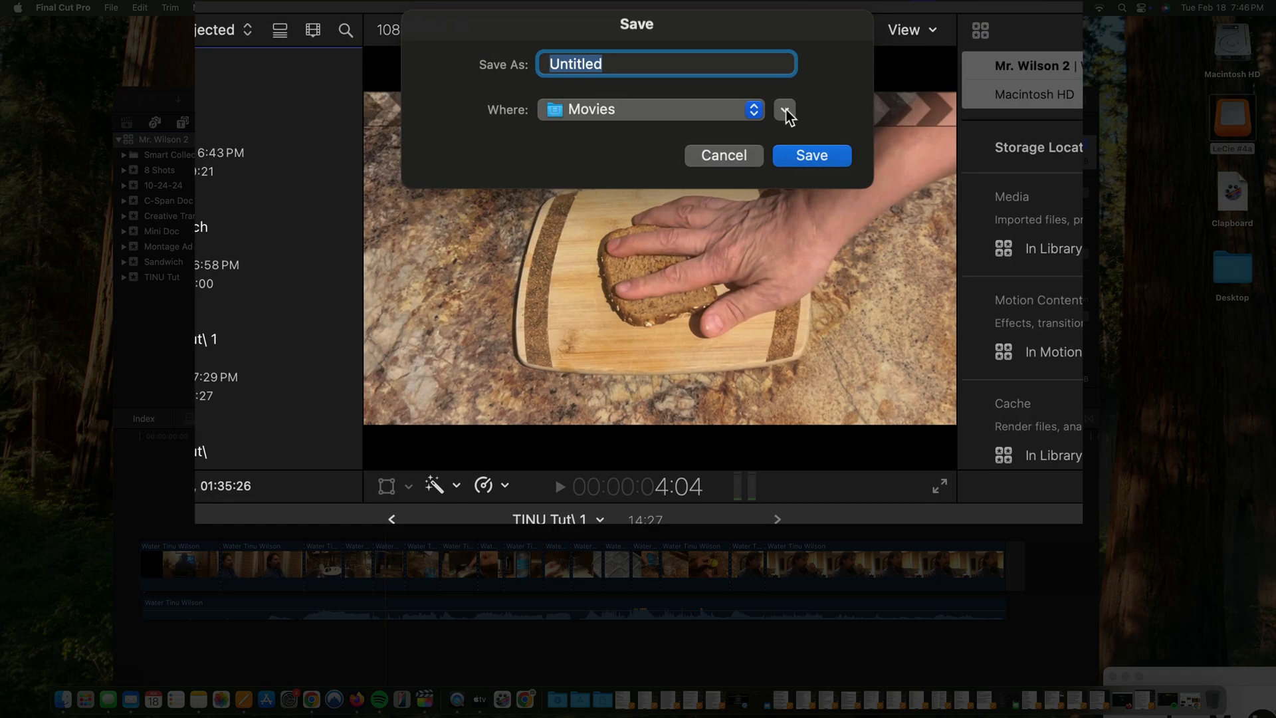
click(784, 110)
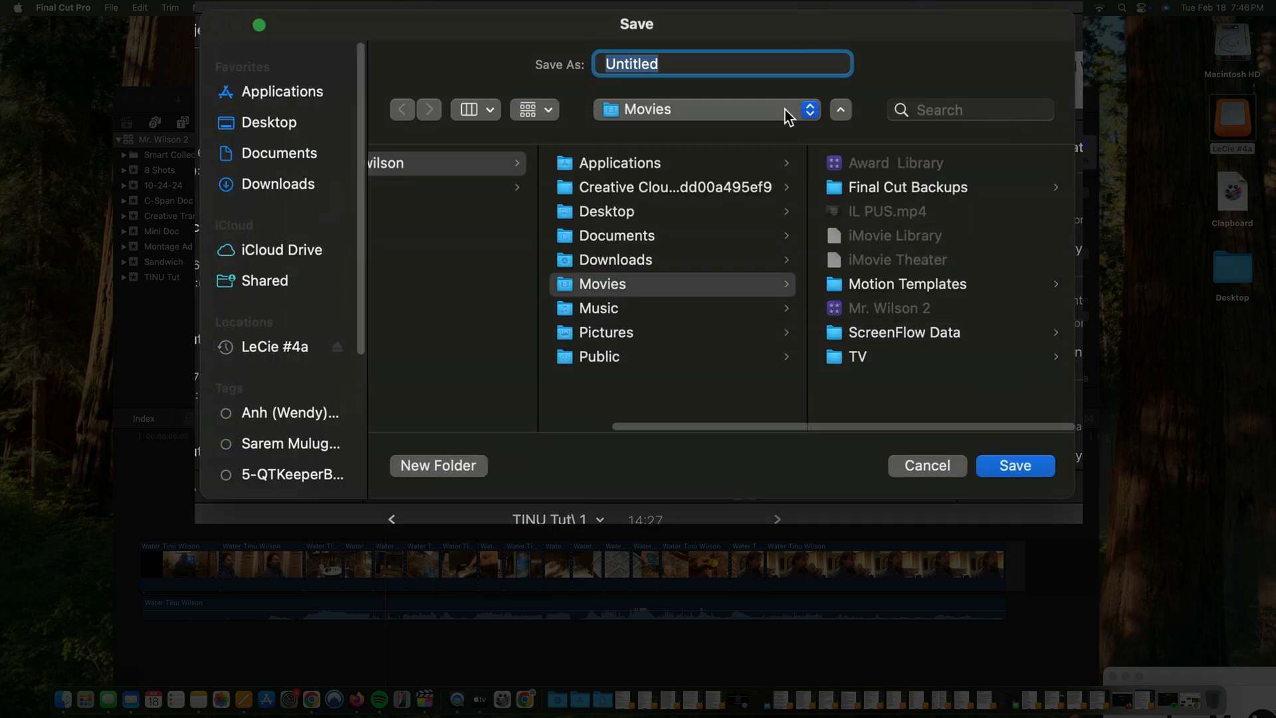
click(264, 346)
click(430, 258)
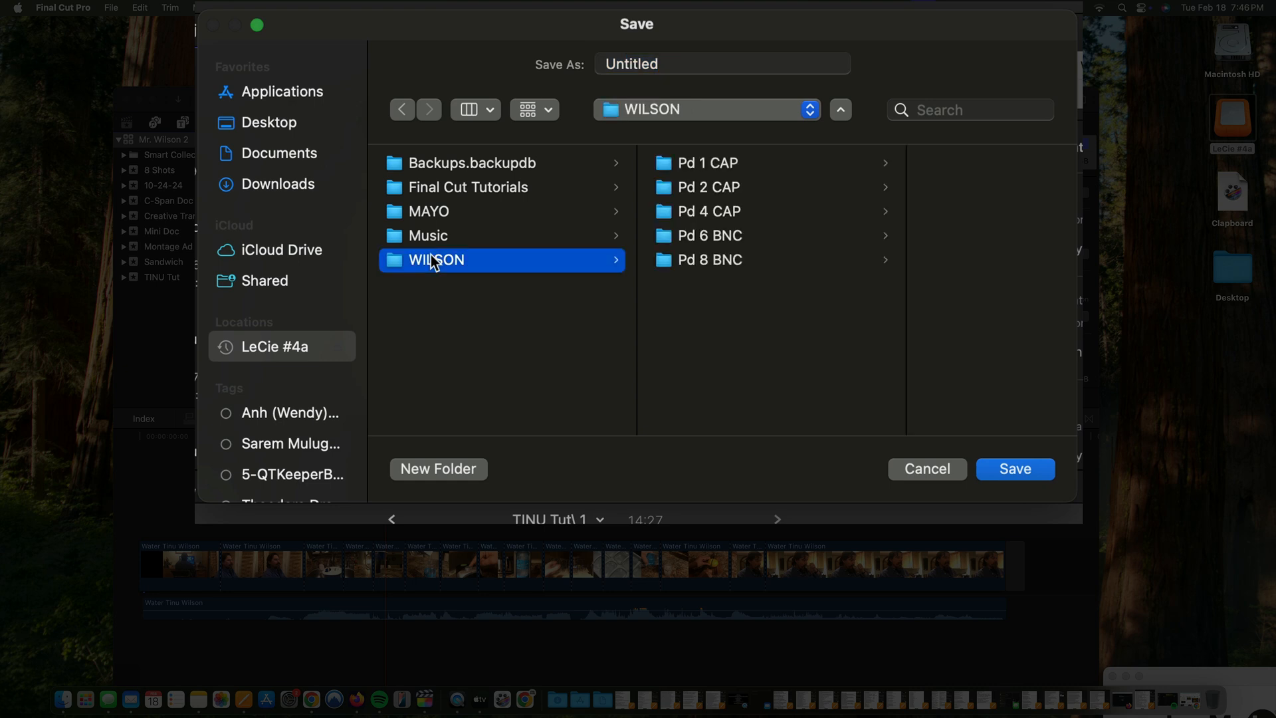
click(723, 164)
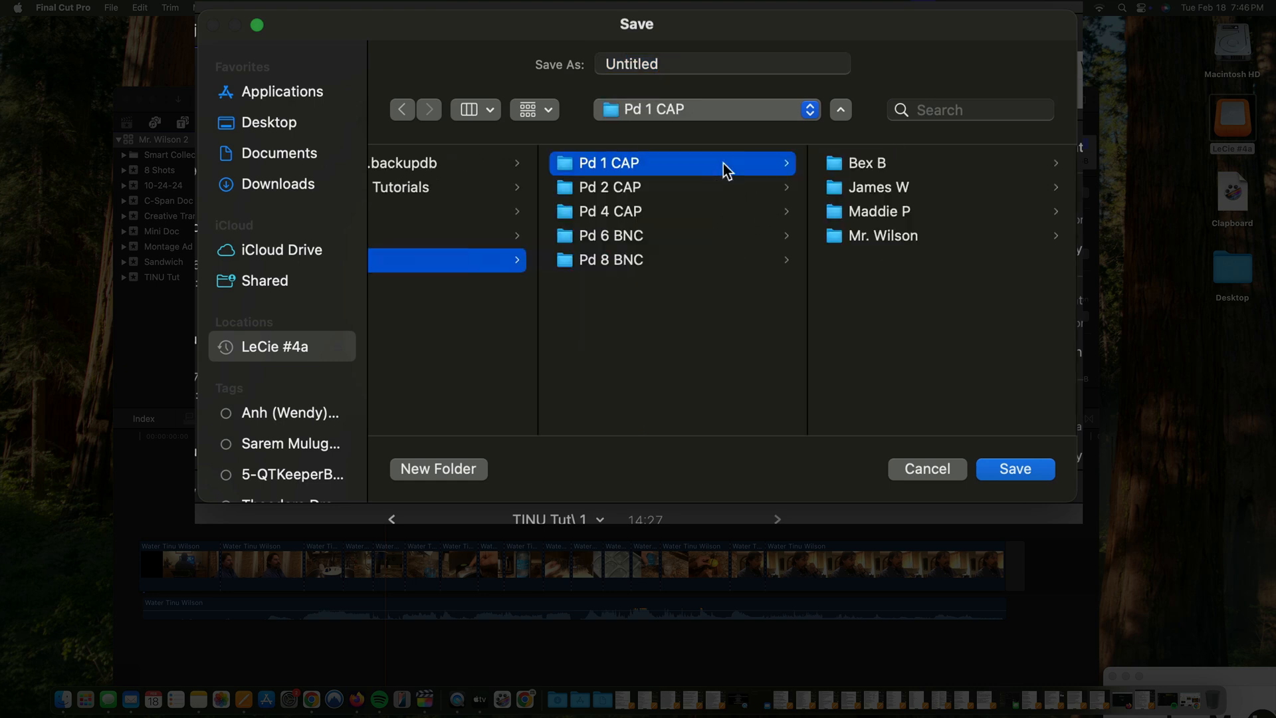
click(879, 189)
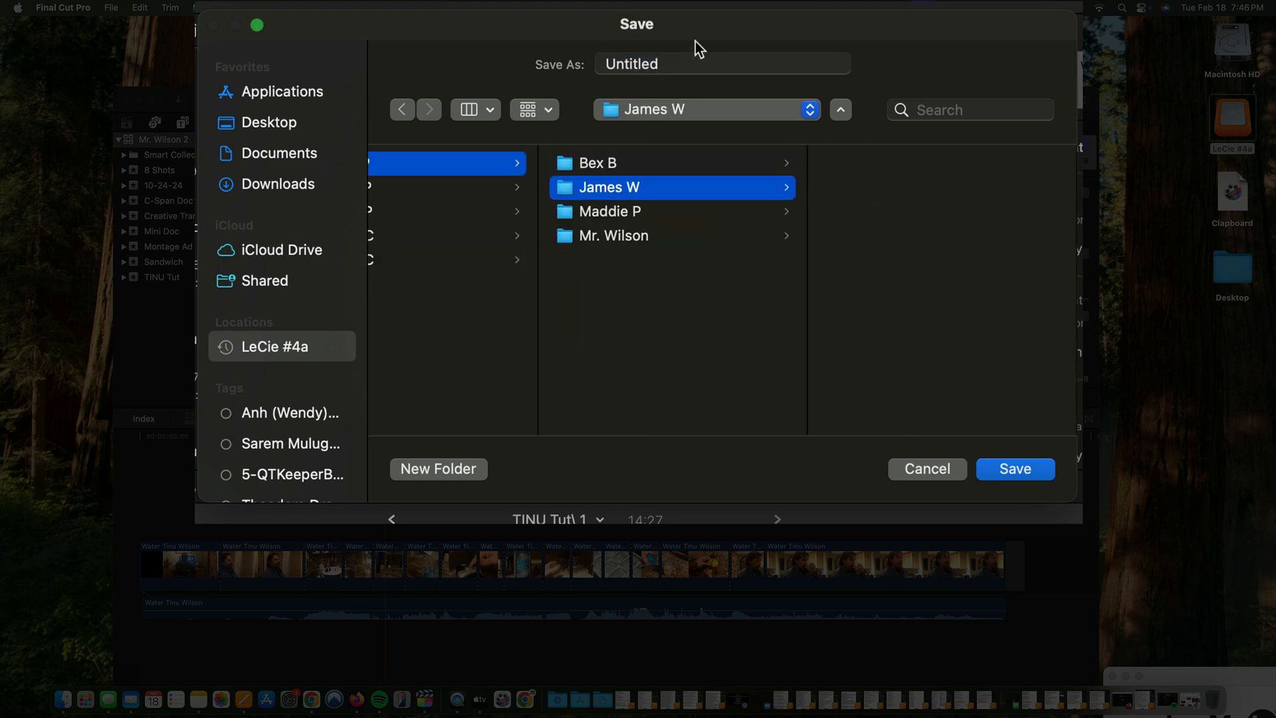
Step: Name the new library with the student's first name and last initial and save it
double_click(693, 65)
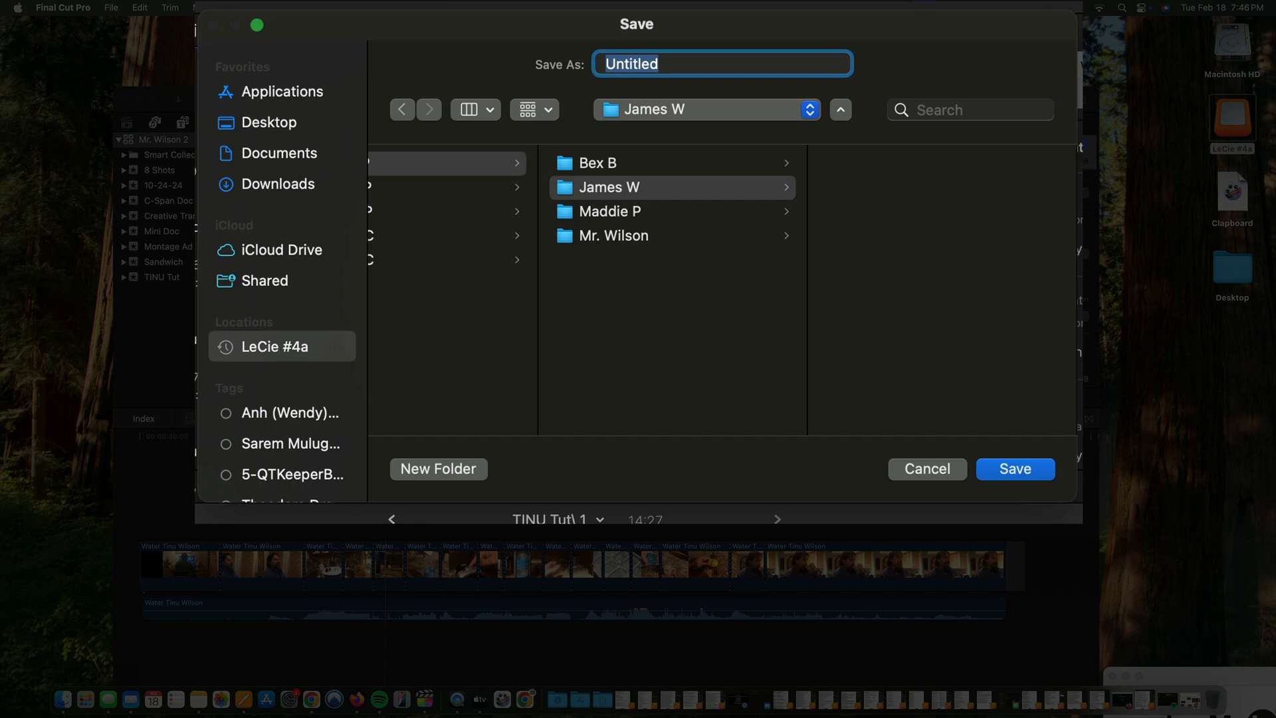
text(James W)
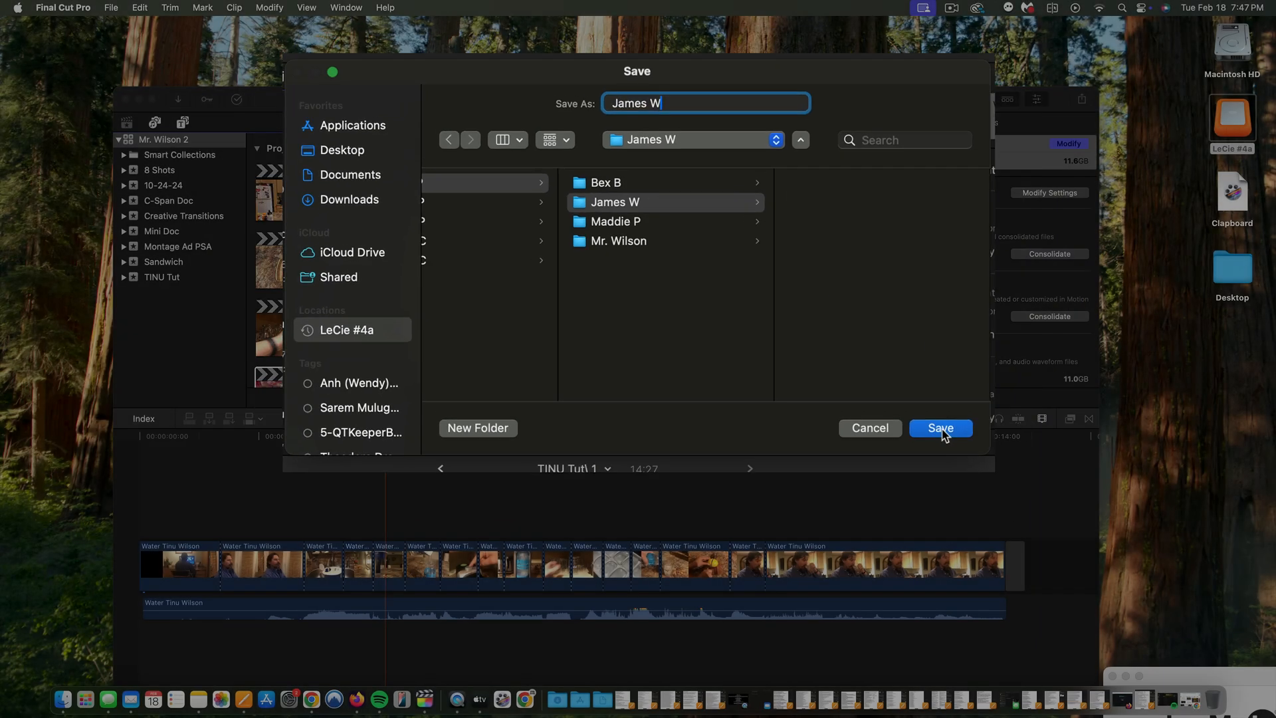
click(940, 428)
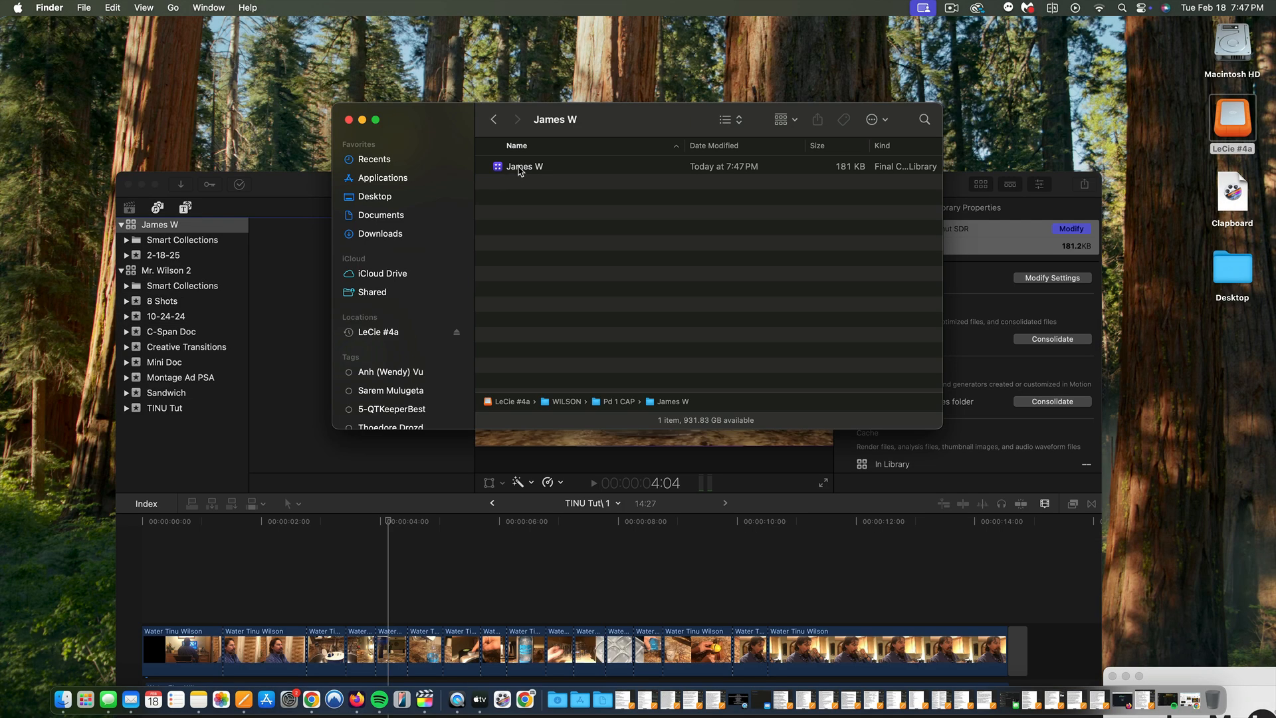
Step: Open the new library from the student's folder in Finder and rename its 2-18-25 event as TINU
click(519, 169)
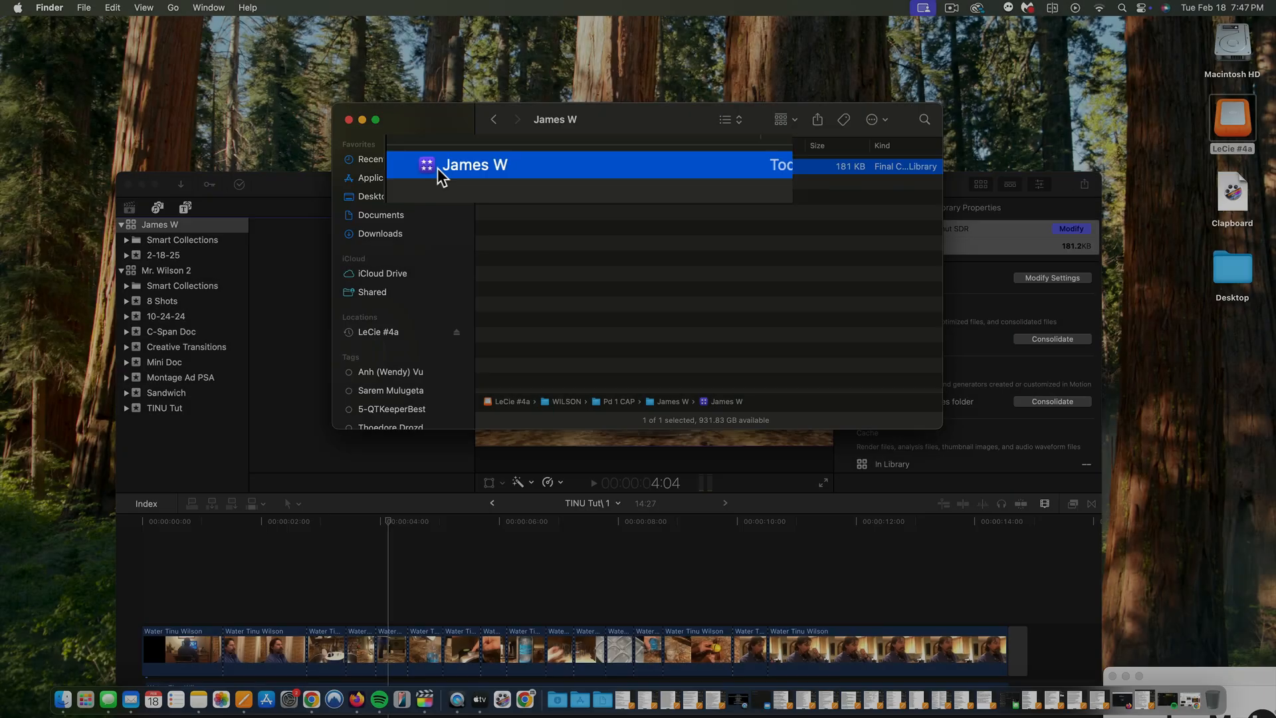
double_click(437, 168)
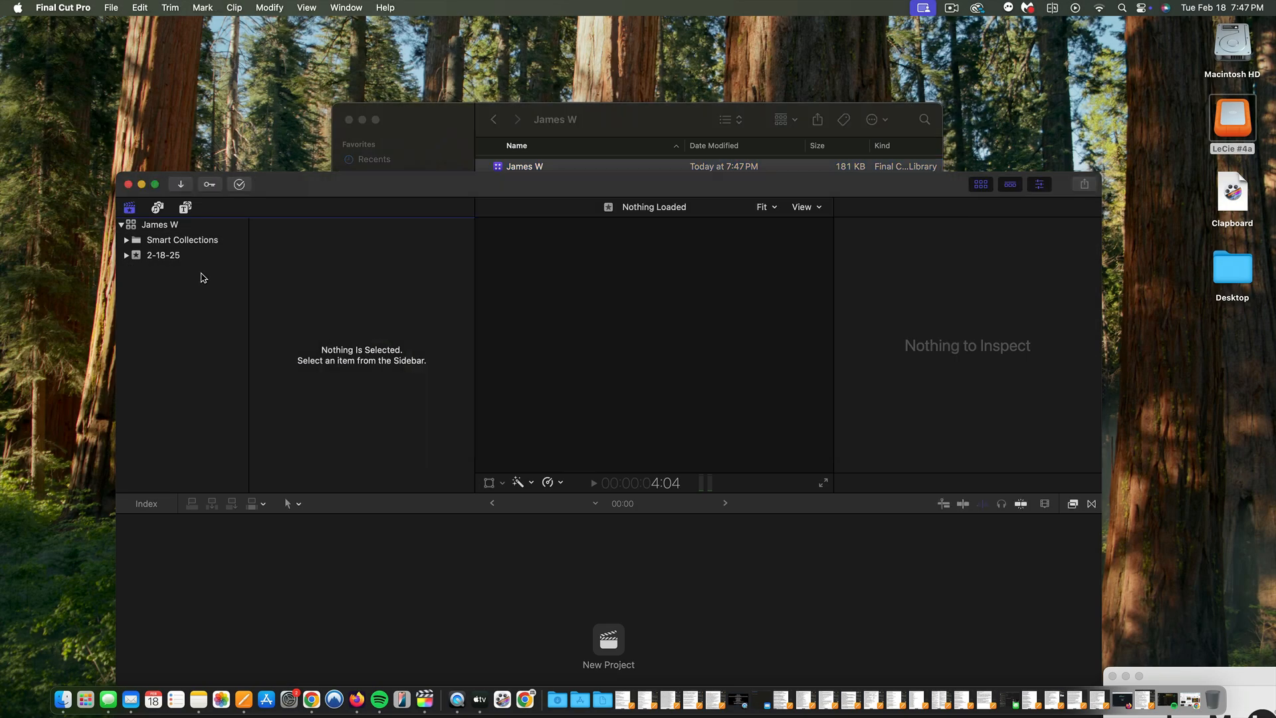
click(164, 259)
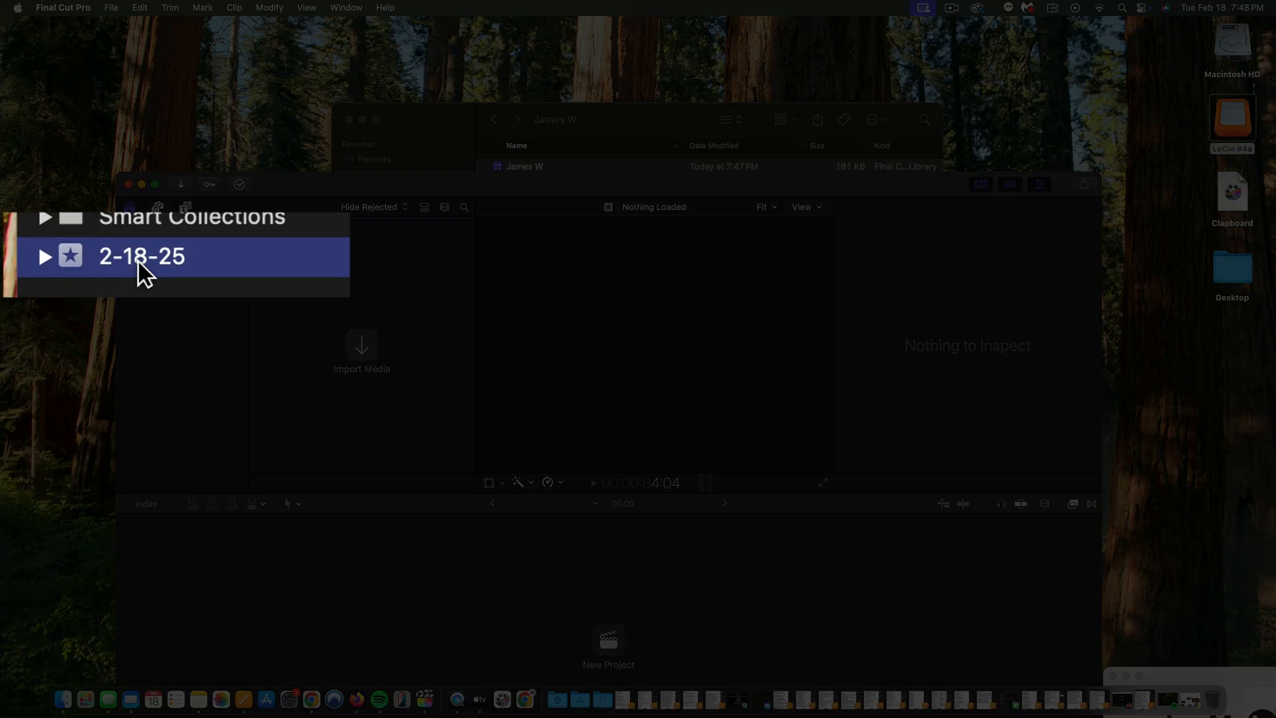
click(210, 257)
text(TINU)
key(Return)
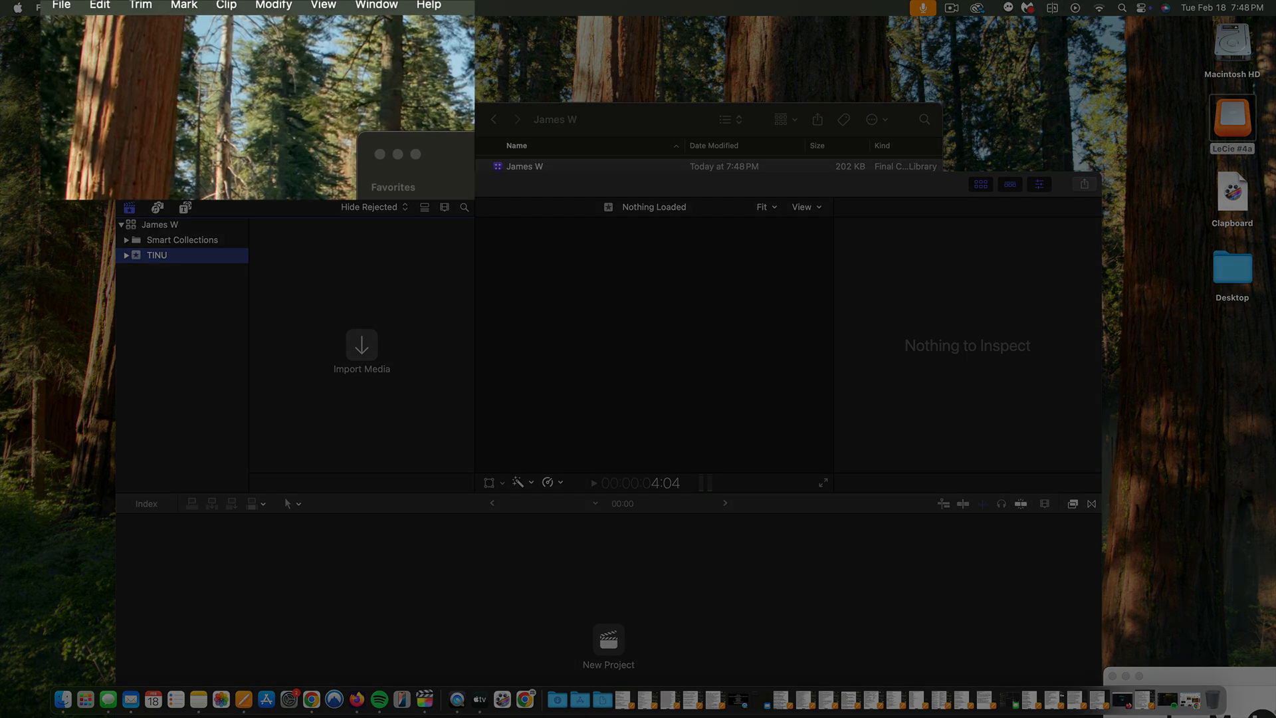
Step: Create a new project named TINU in the TINU event with the default settings
click(111, 7)
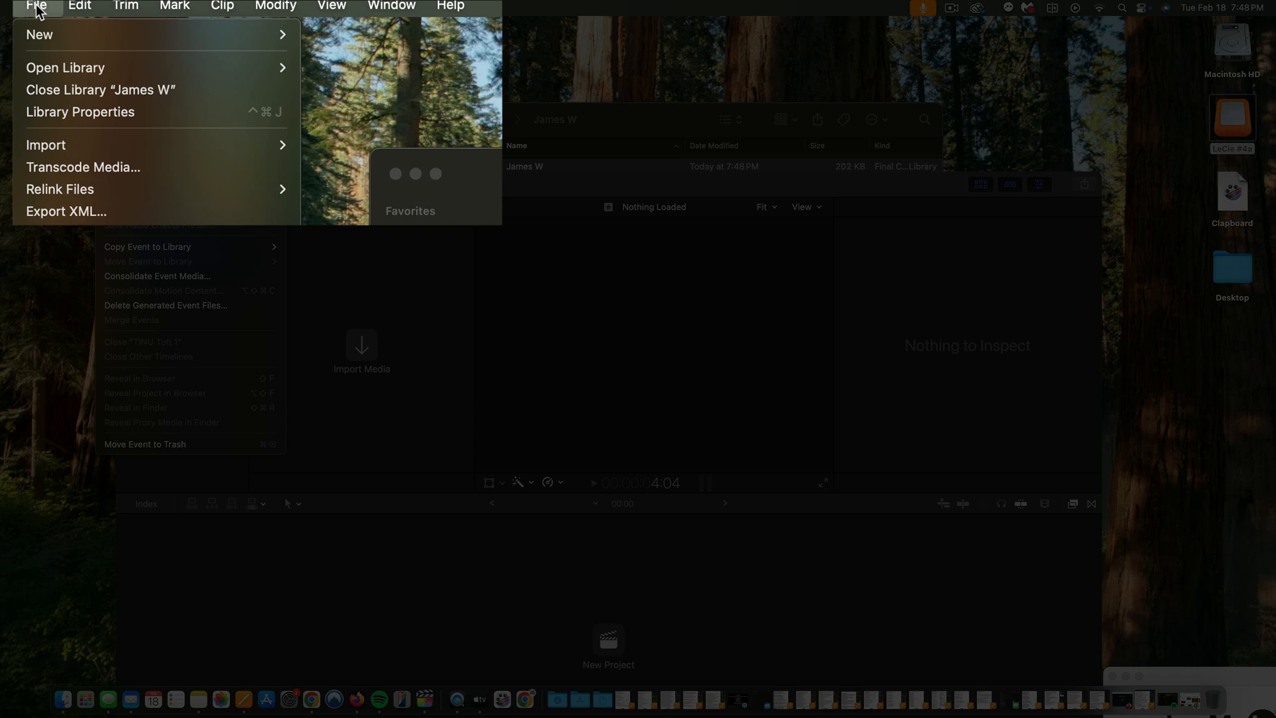
mouse_move(50, 34)
click(427, 34)
text(T)
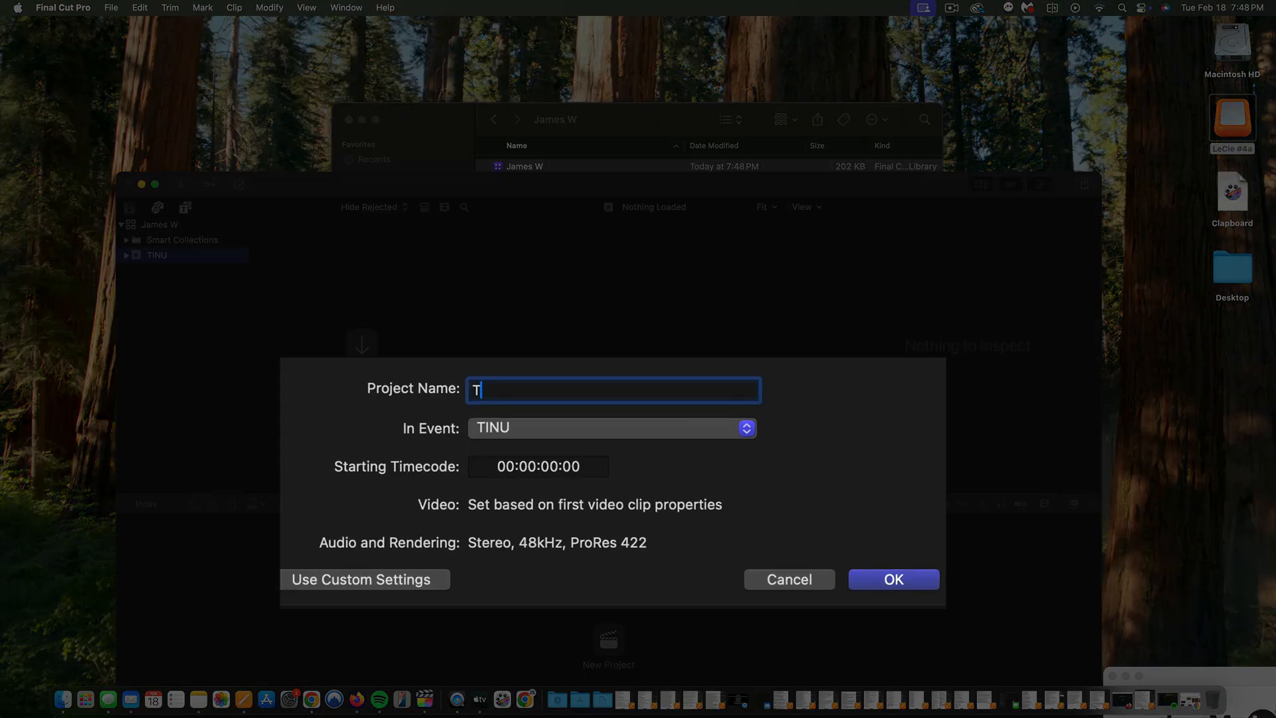
text(INU)
key(Return)
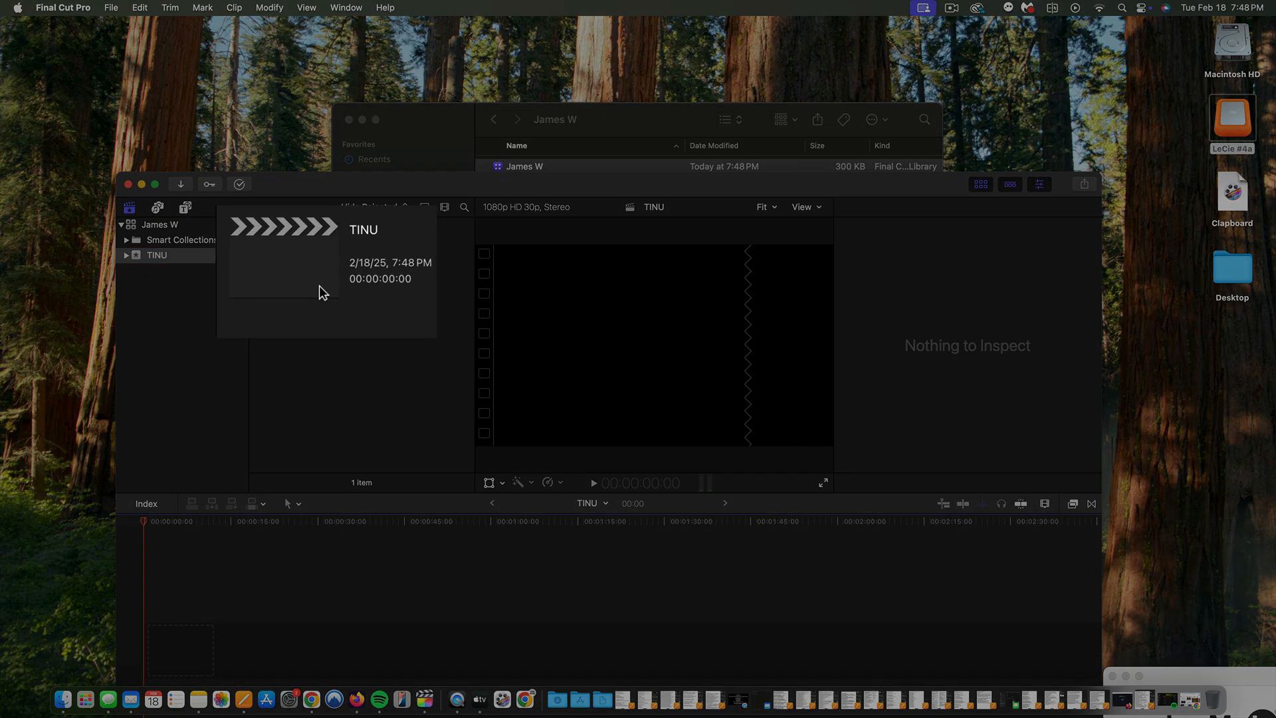
Step: Select the TINU project and look over its empty timeline, placing the playhead at about 49 seconds
click(319, 285)
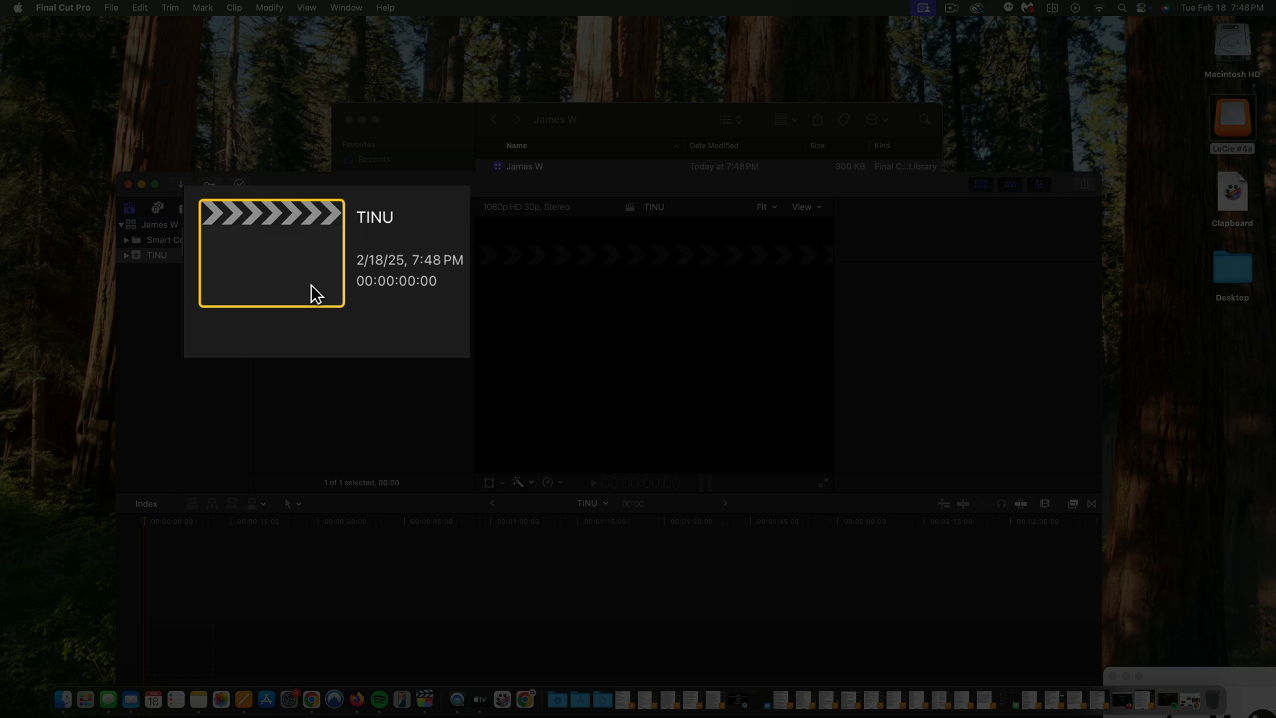
click(323, 523)
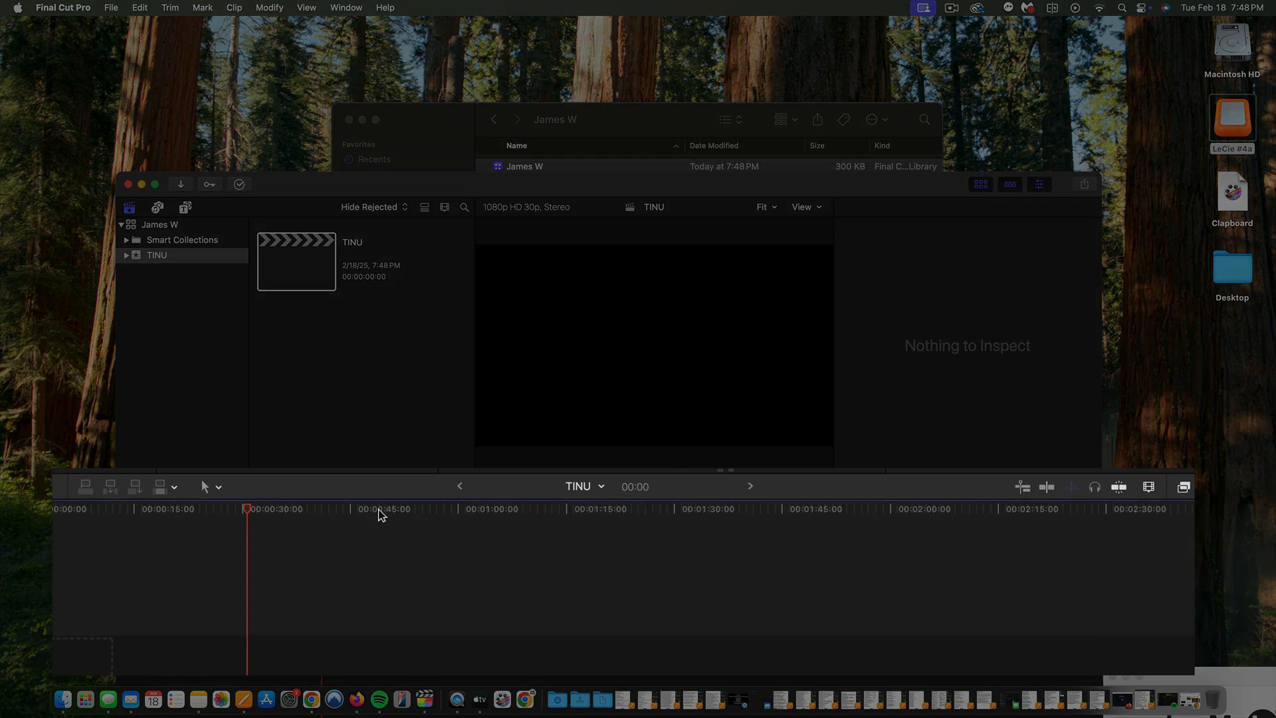
click(428, 525)
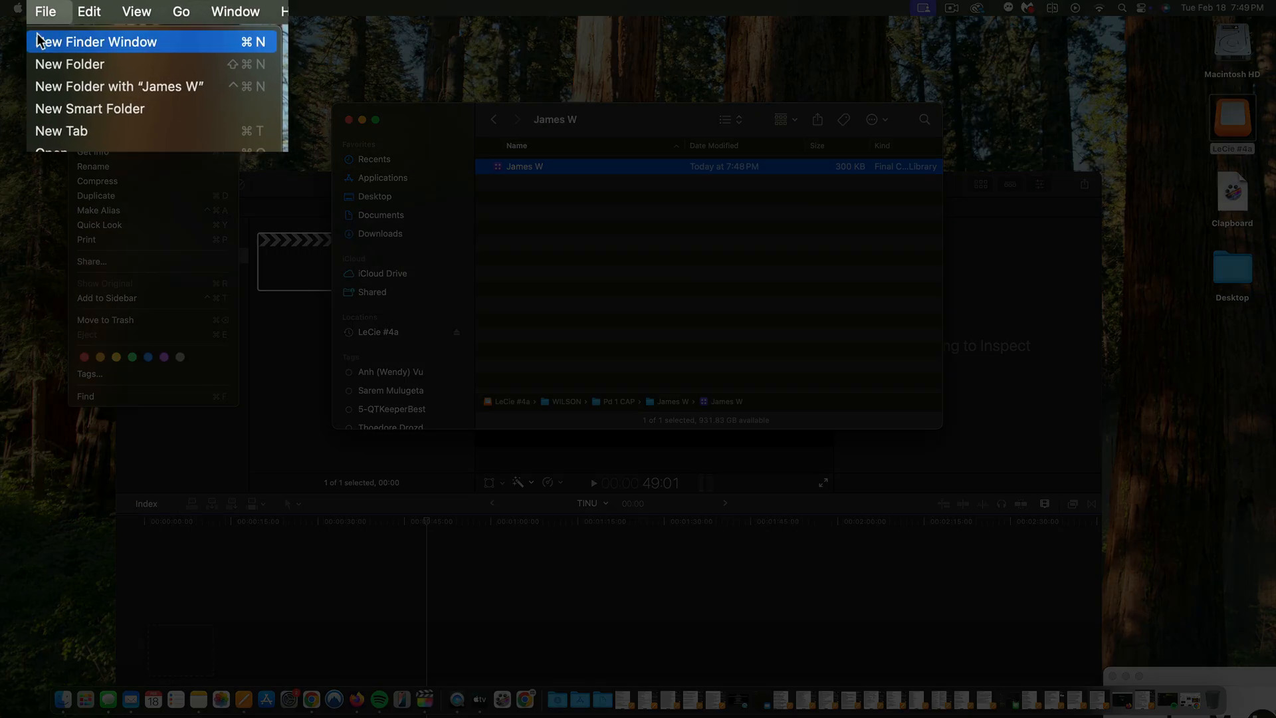
Step: Switch to Finder, create a folder named TINU beside the library in the student's folder, and open it
click(40, 63)
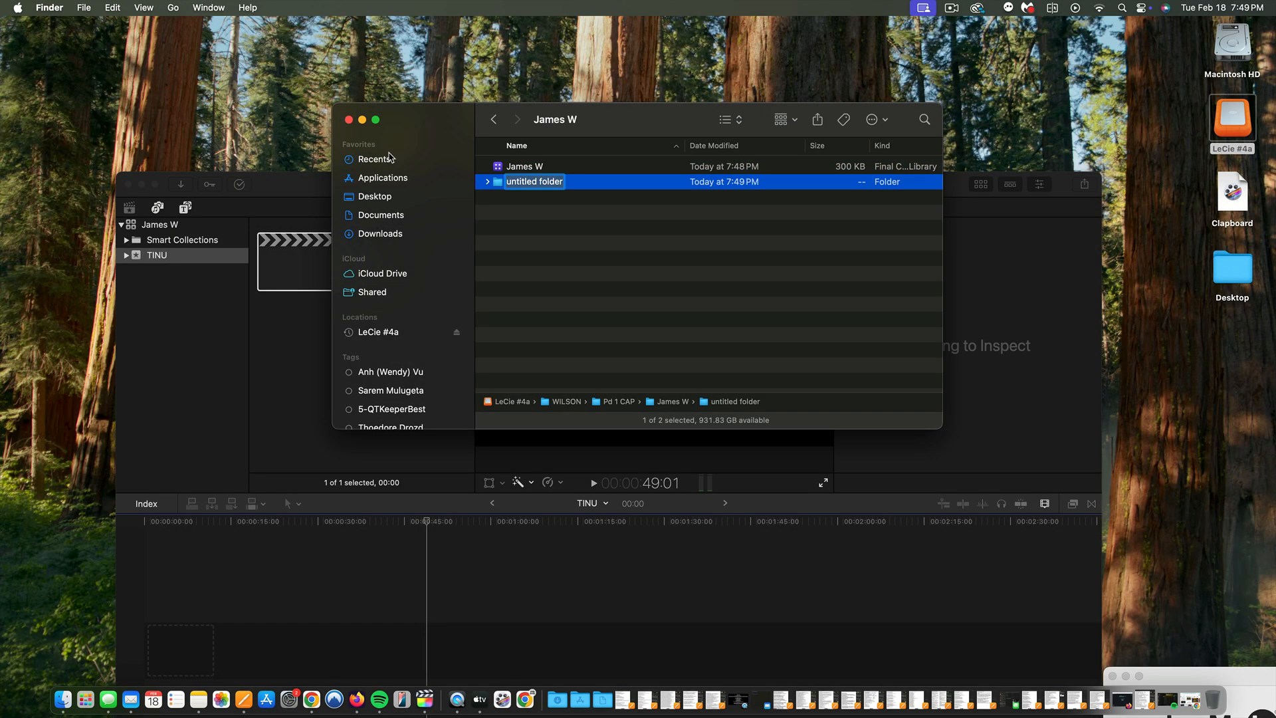
text(TINU)
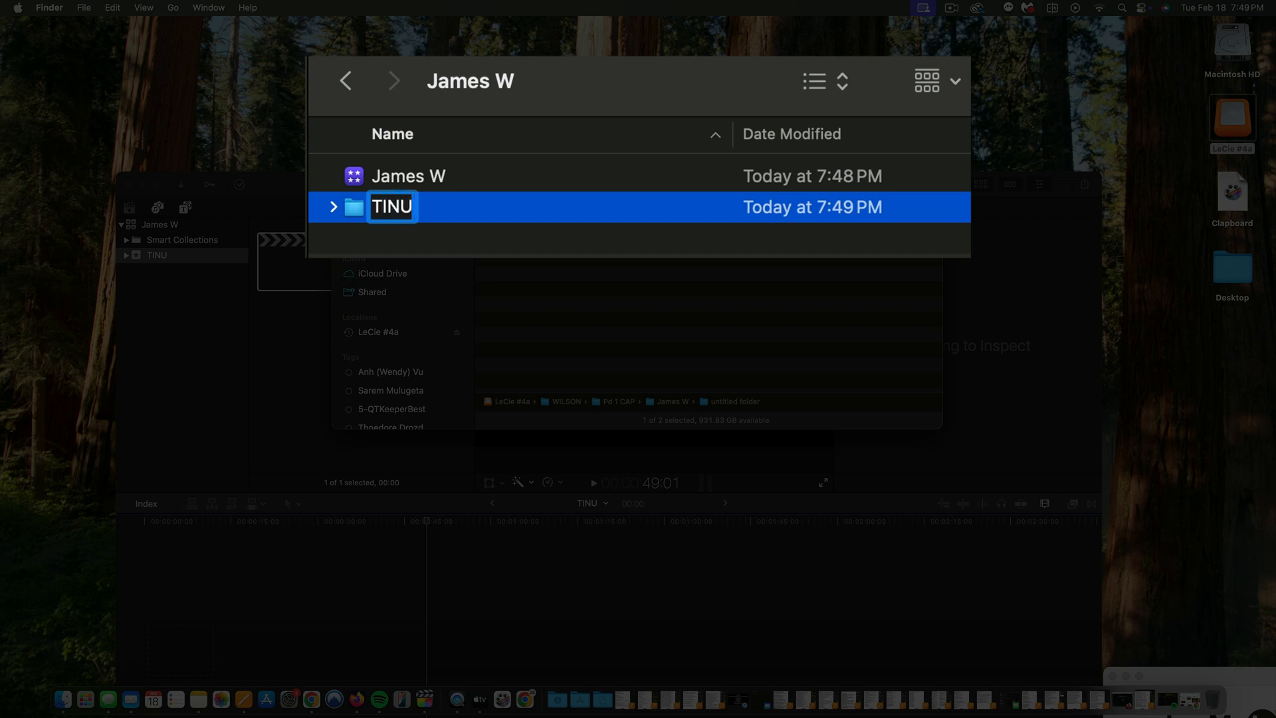
key(Return)
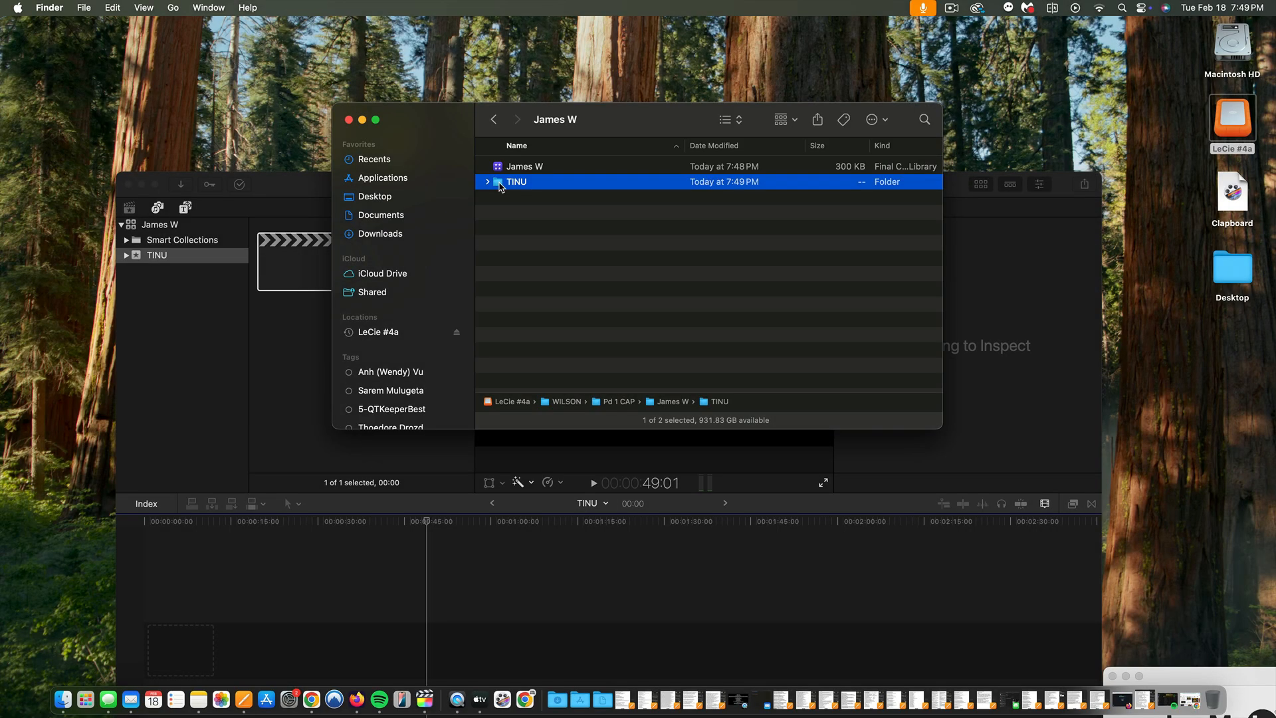
double_click(499, 183)
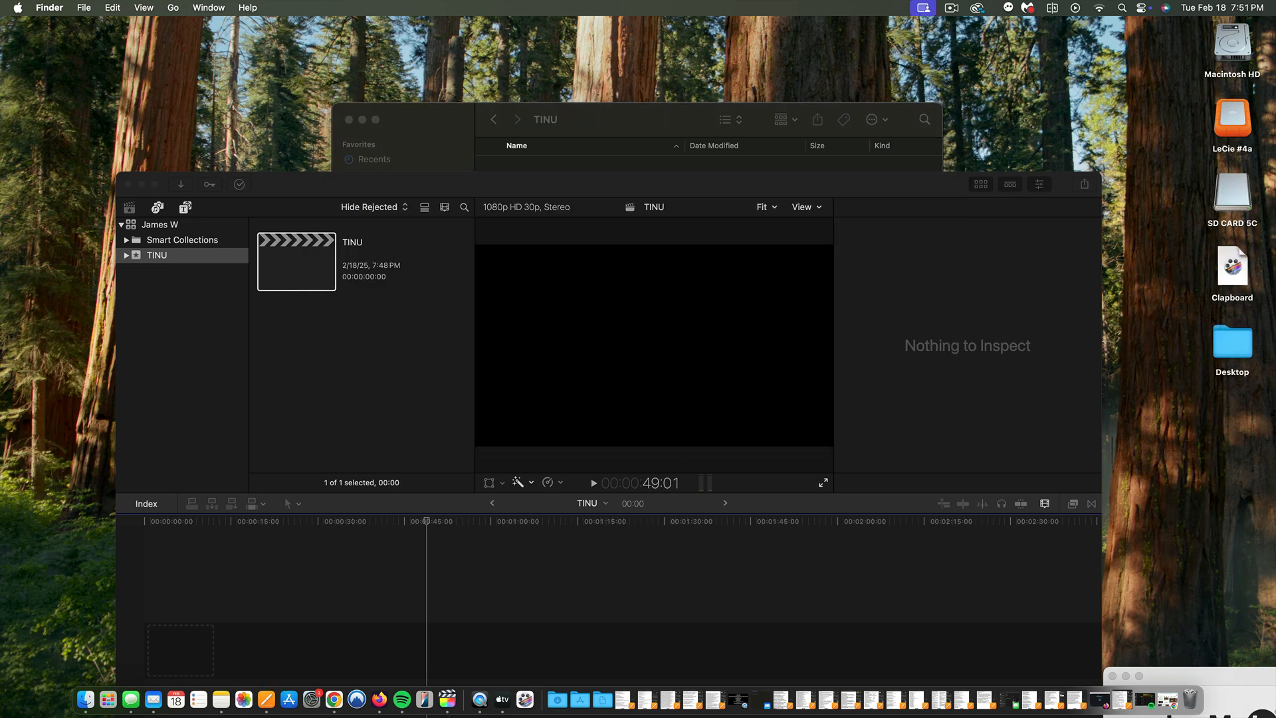
Step: Open the SD CARD 5C drive and go to the 512_CANON folder inside DCIM
click(1233, 198)
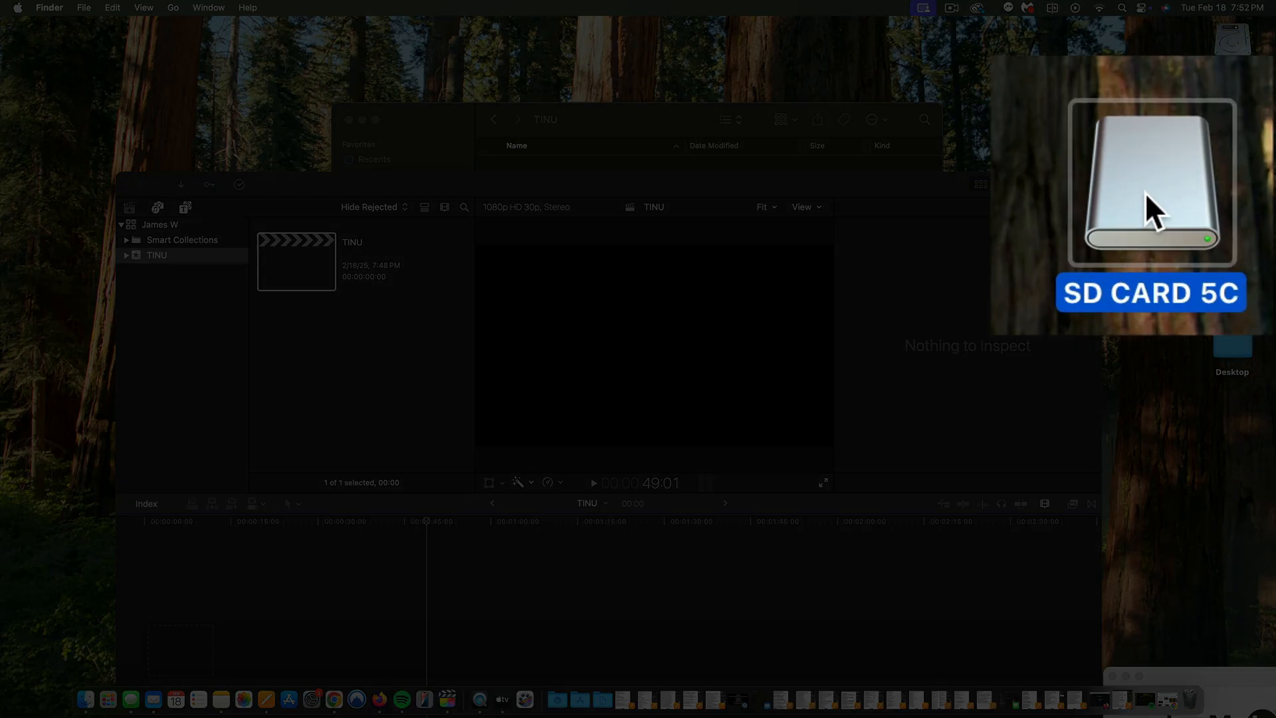
double_click(1230, 194)
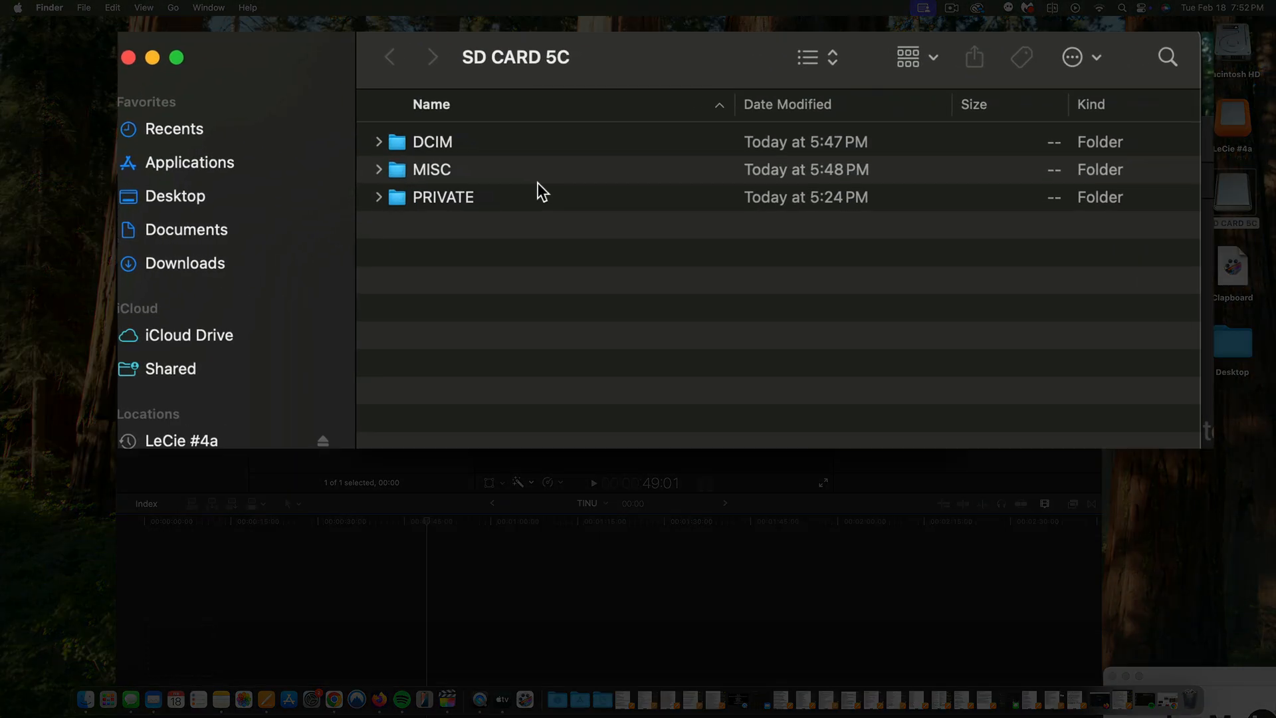
double_click(397, 145)
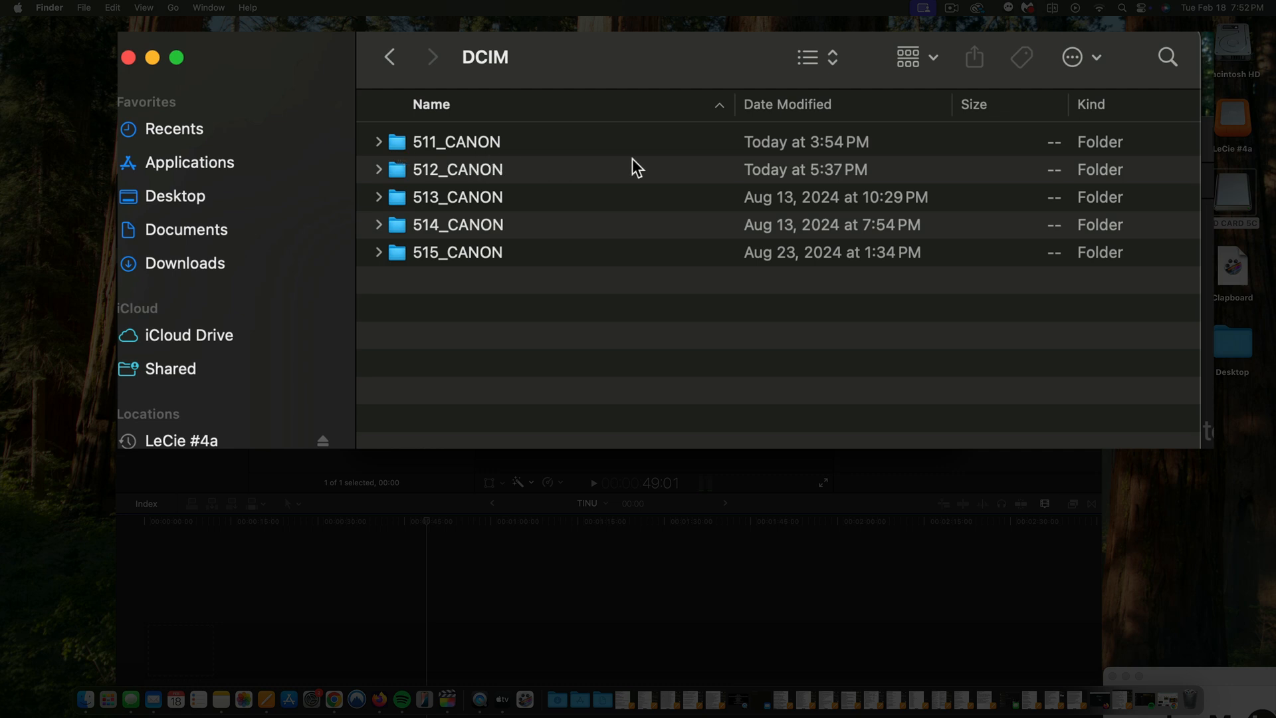
click(826, 150)
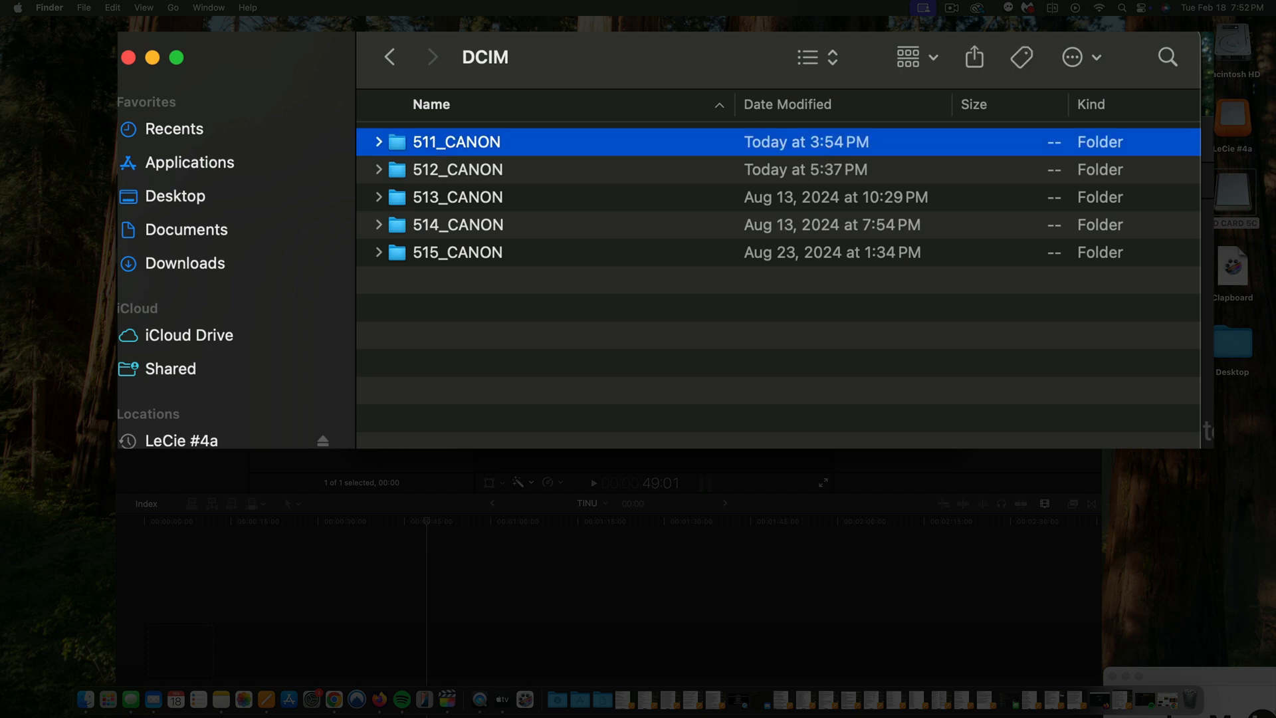
double_click(411, 172)
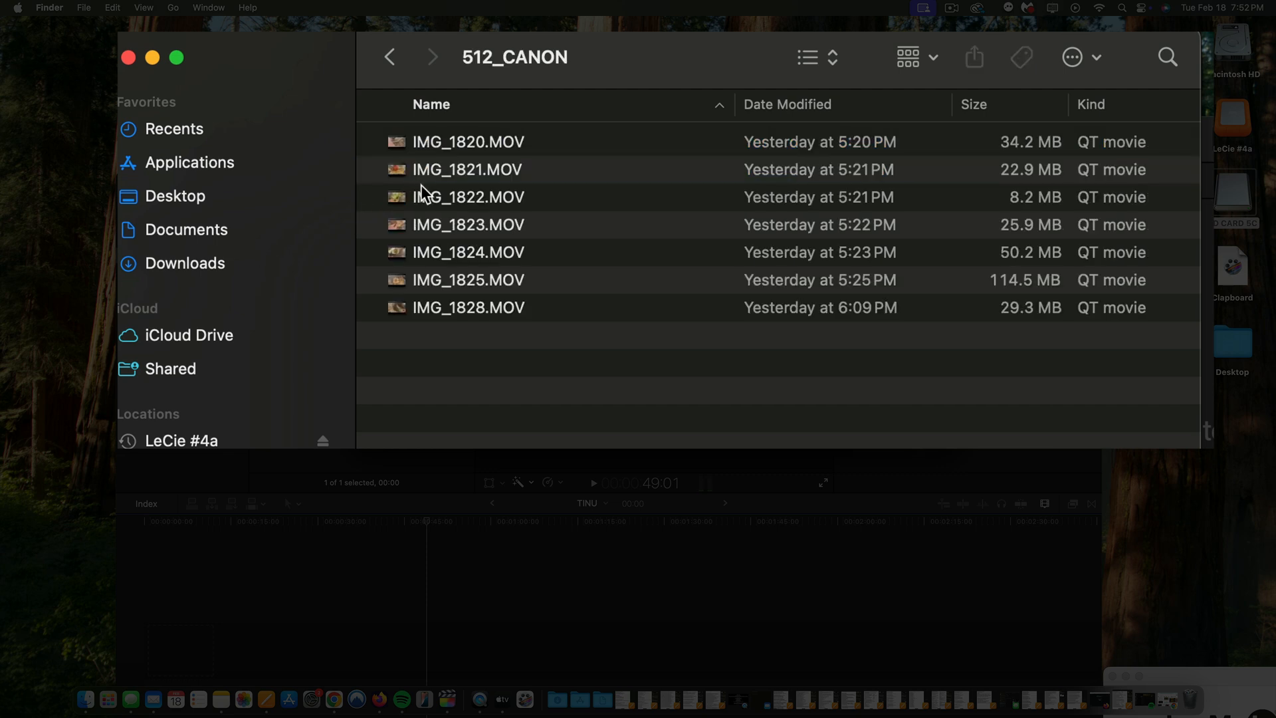
Step: Preview the clip IMG_1820.MOV from the 512_CANON folder without opening it in a player
click(484, 145)
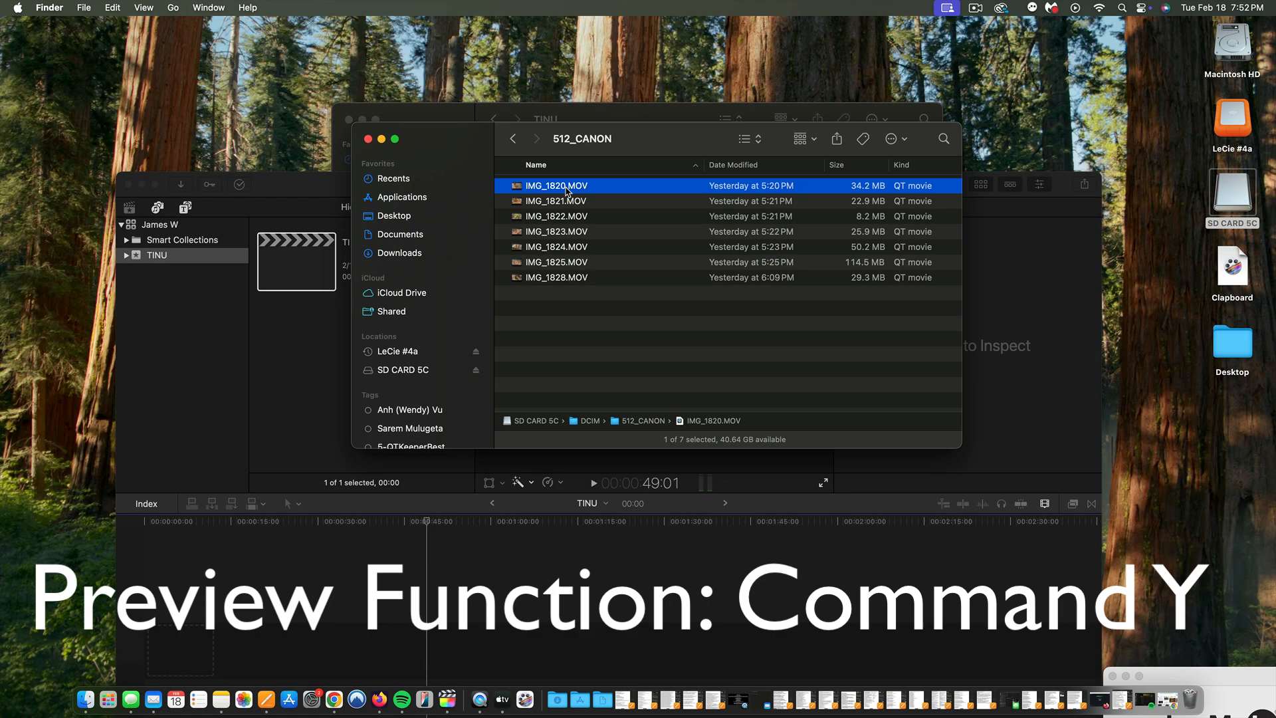
key(super+y)
key(super+y)
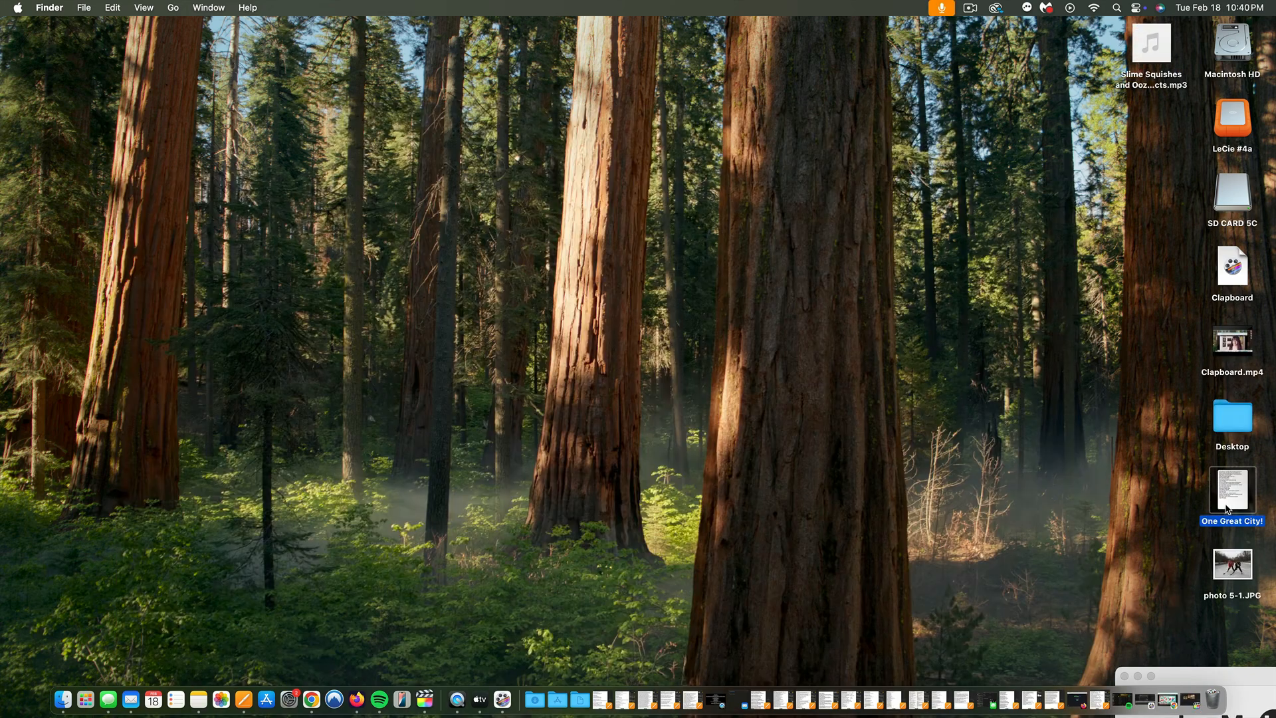
Step: Preview the desktop's One Great City! document, the Slime Squishes and Oozes Sound Effects.mp3 audio and the photo 5-1.JPG image
key(super+y)
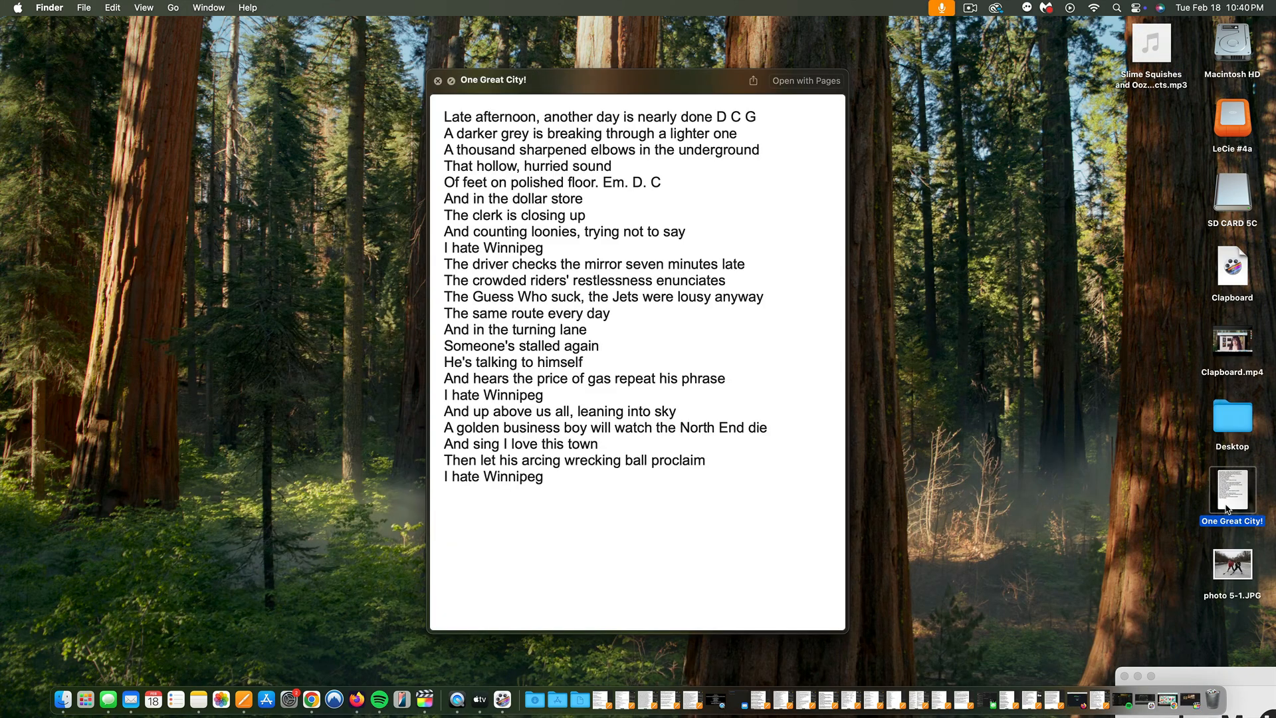
key(space)
click(1168, 65)
key(space)
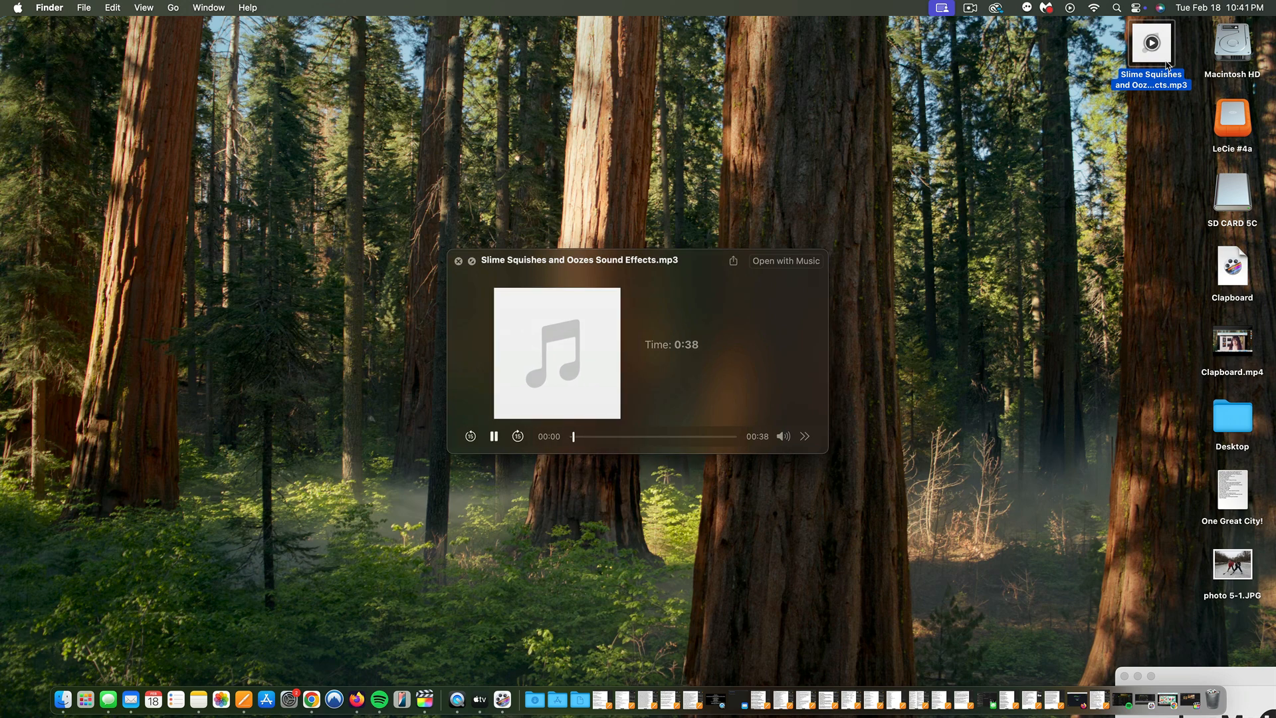
click(1235, 562)
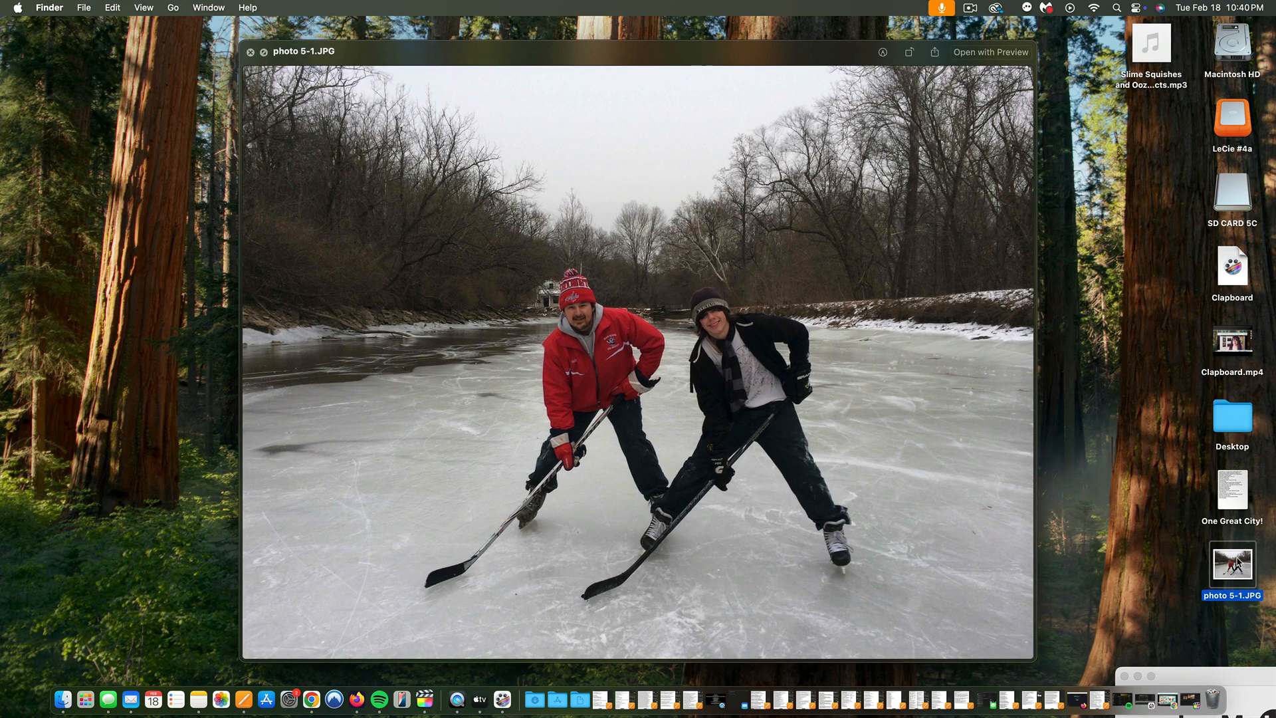
key(space)
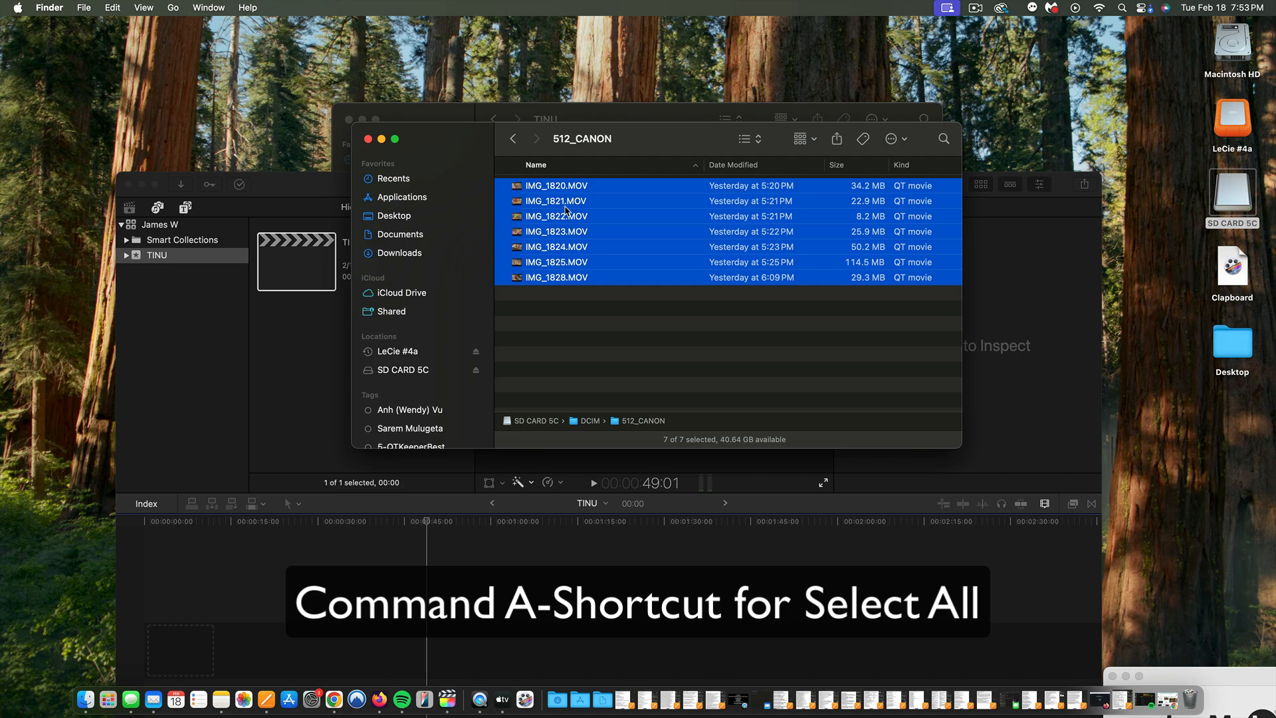
Step: Copy all the clips from the 512_CANON folder into the TINU folder on LeCie #4a, and import the copies into Final Cut Pro's TINU event
drag(703, 142, 715, 143)
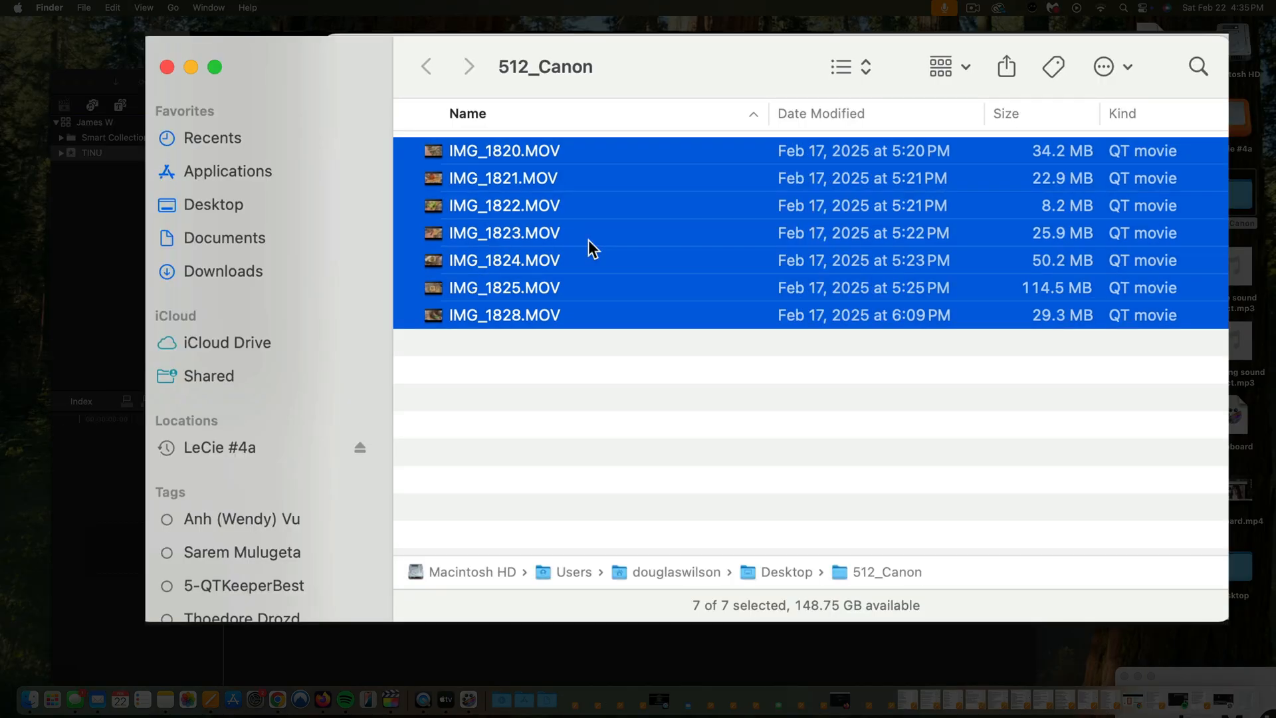
drag(616, 257, 1019, 328)
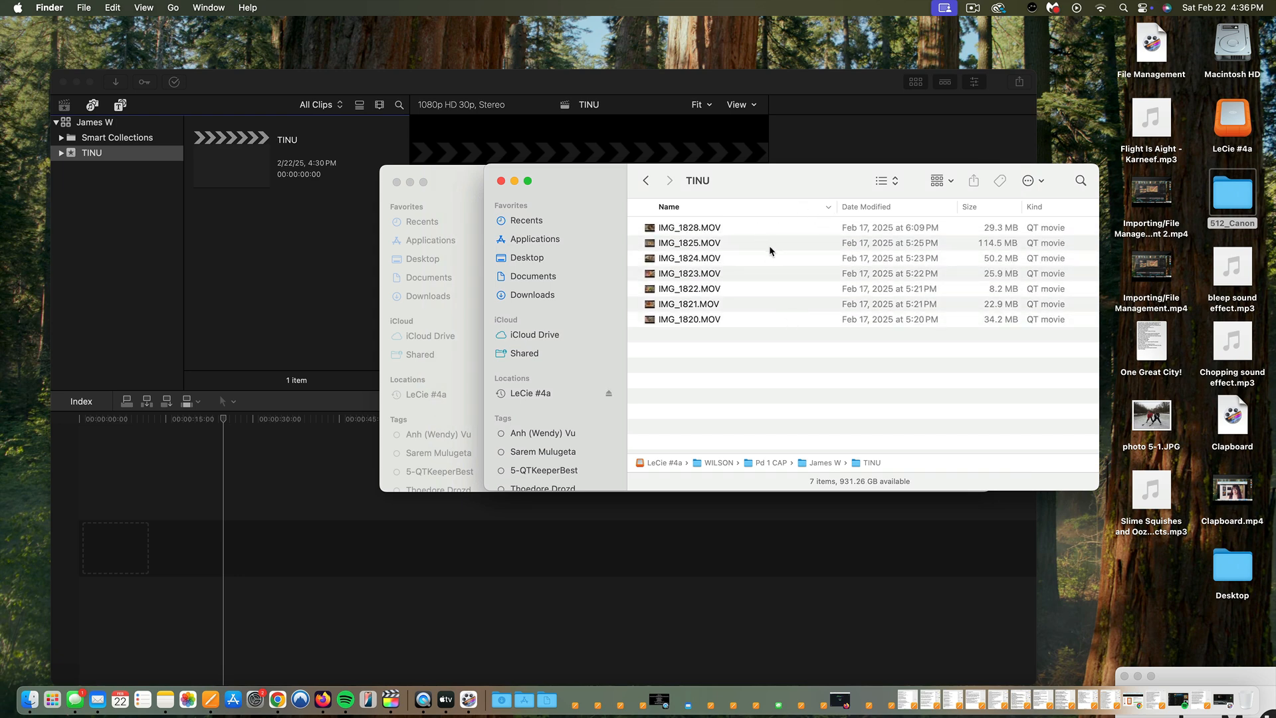
drag(740, 378, 740, 159)
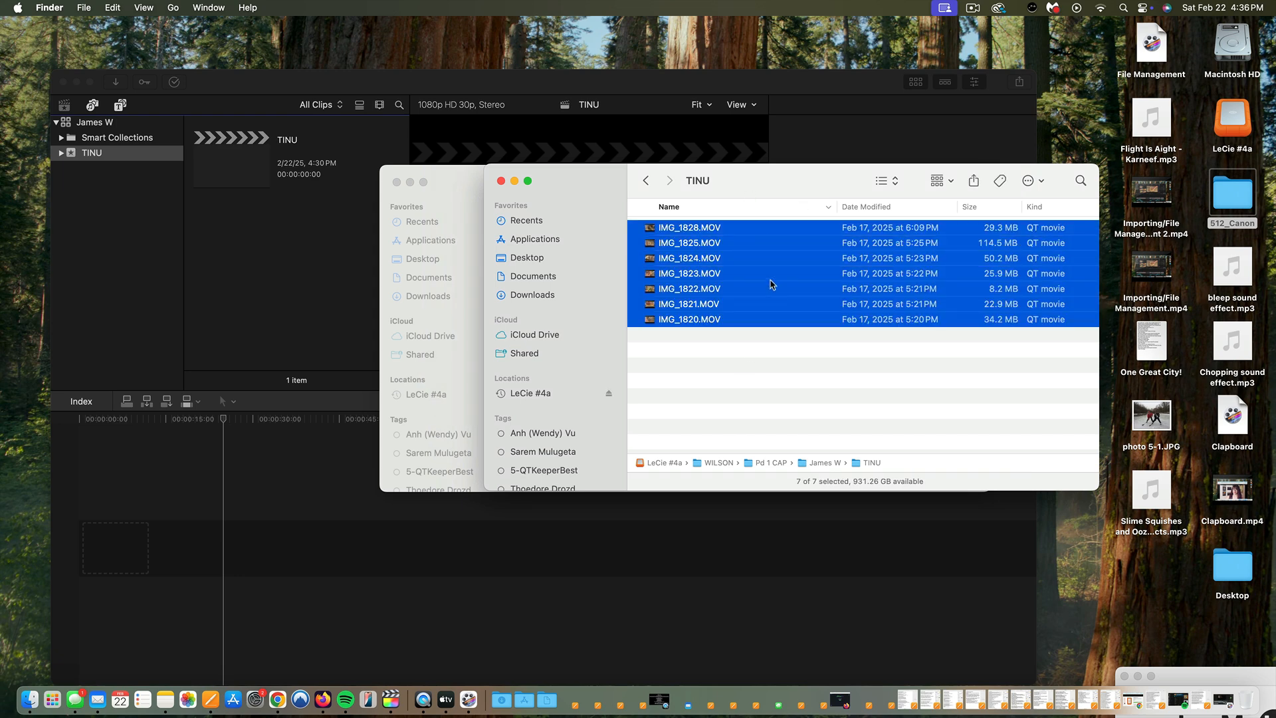
drag(769, 277, 272, 264)
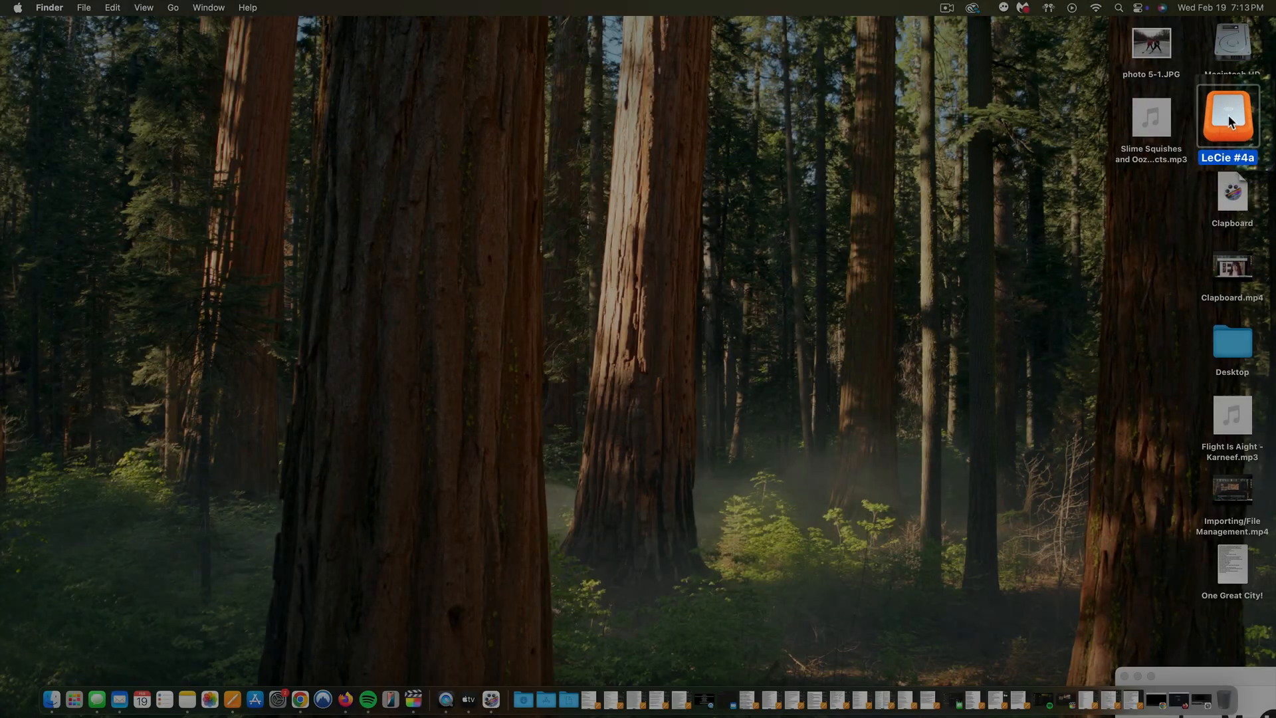
Step: Check the contents of the student's TINU media folder under WILSON and Pd 1 CAP on LeCie #4a, and close the window
double_click(1227, 114)
double_click(631, 130)
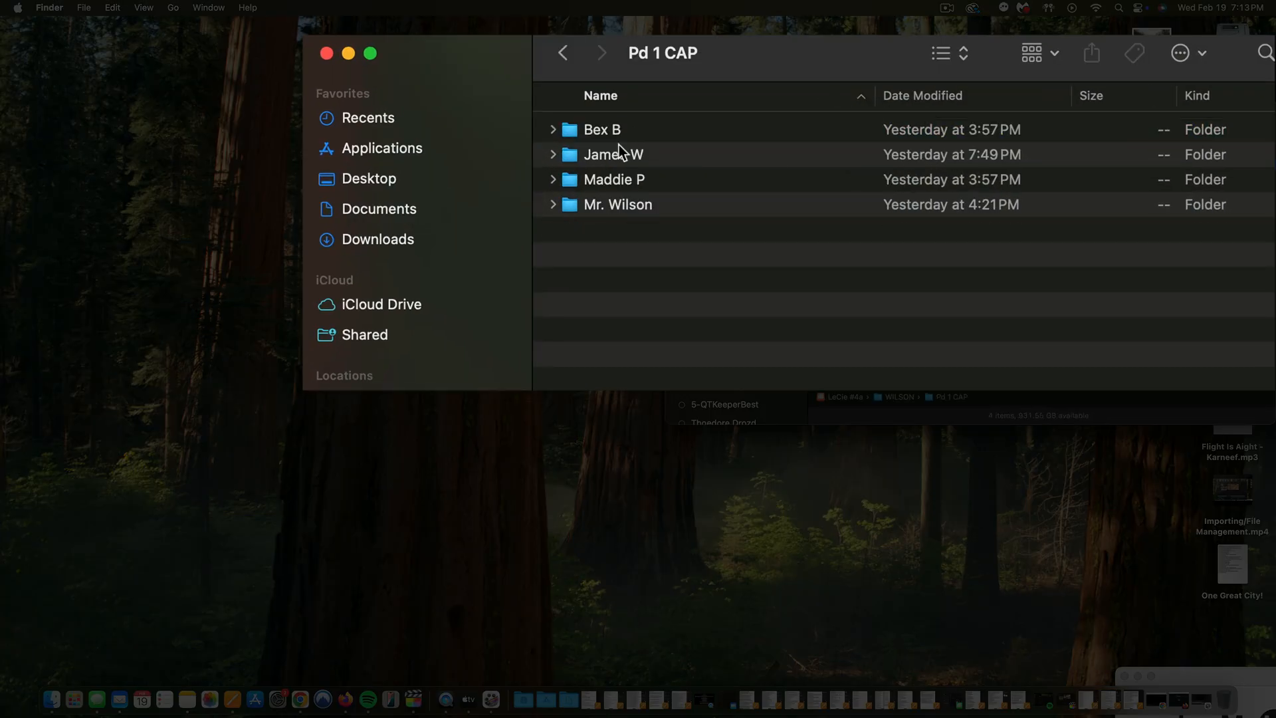
double_click(620, 153)
double_click(610, 157)
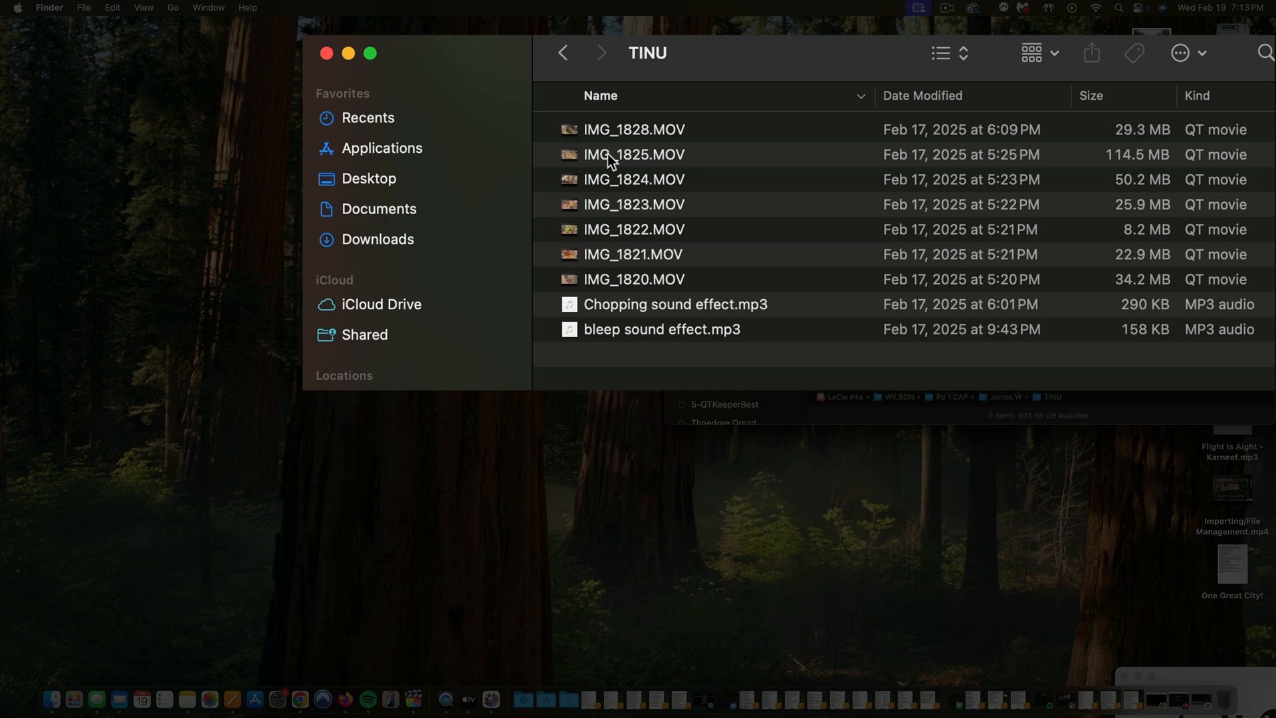
click(328, 56)
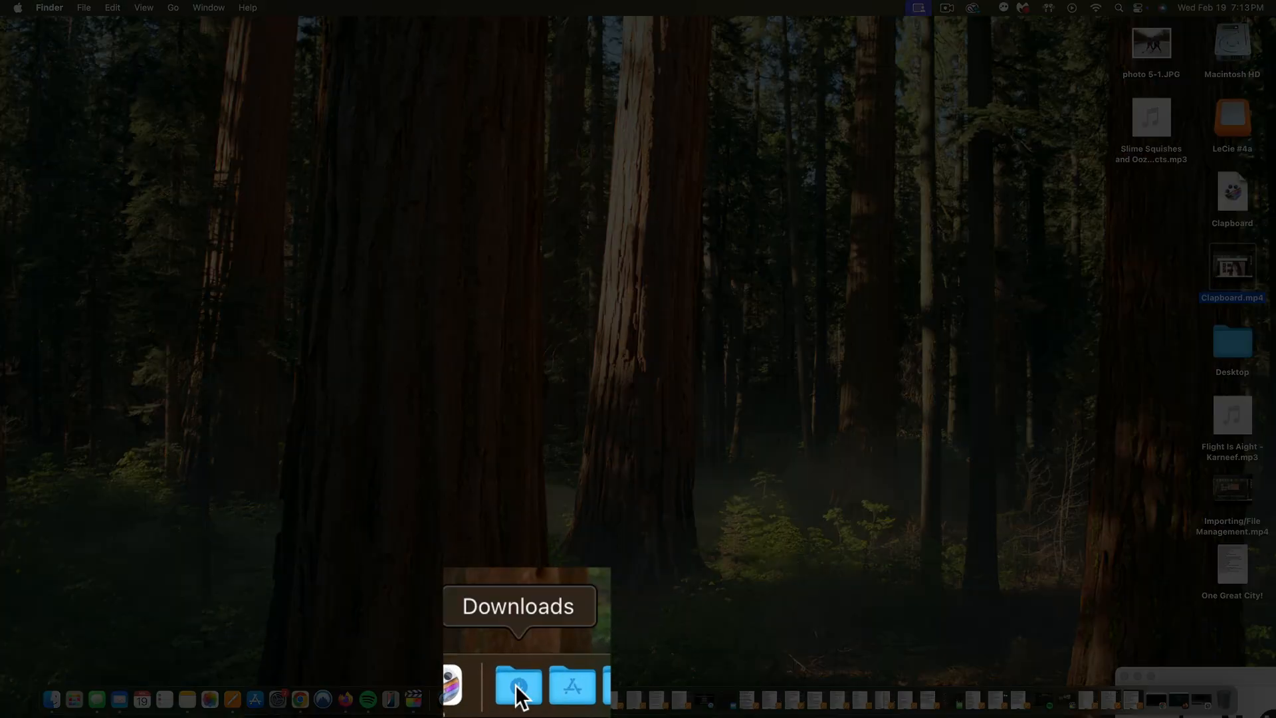
Step: Go through LeCie #4a, WILSON and Pd 1 CAP to the student's TINU folder again, and close its window
click(517, 686)
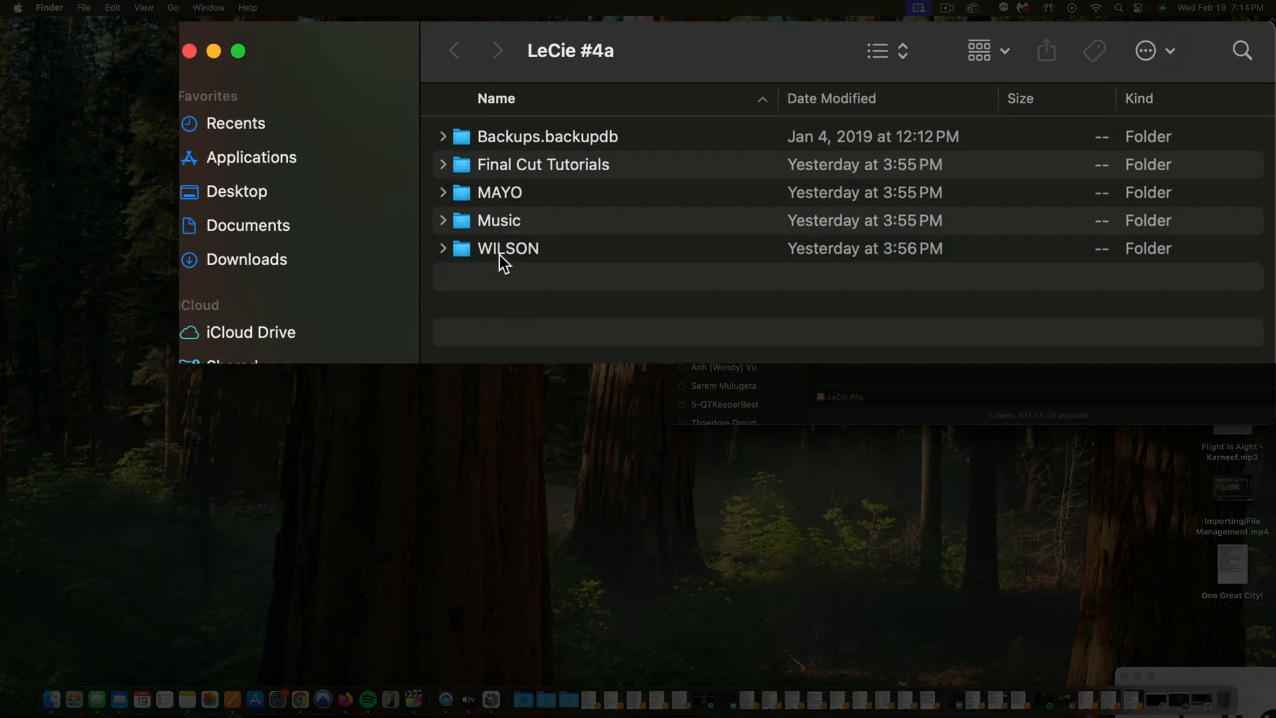
double_click(500, 250)
double_click(502, 140)
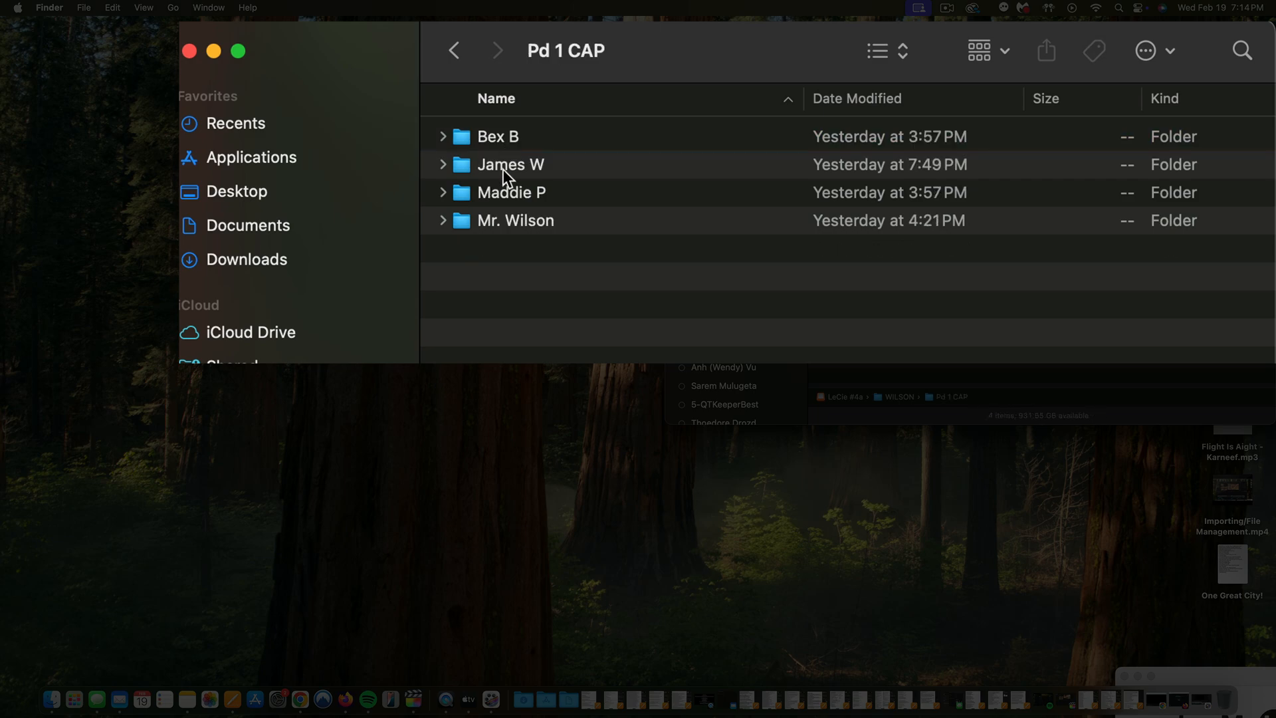
double_click(503, 164)
double_click(504, 164)
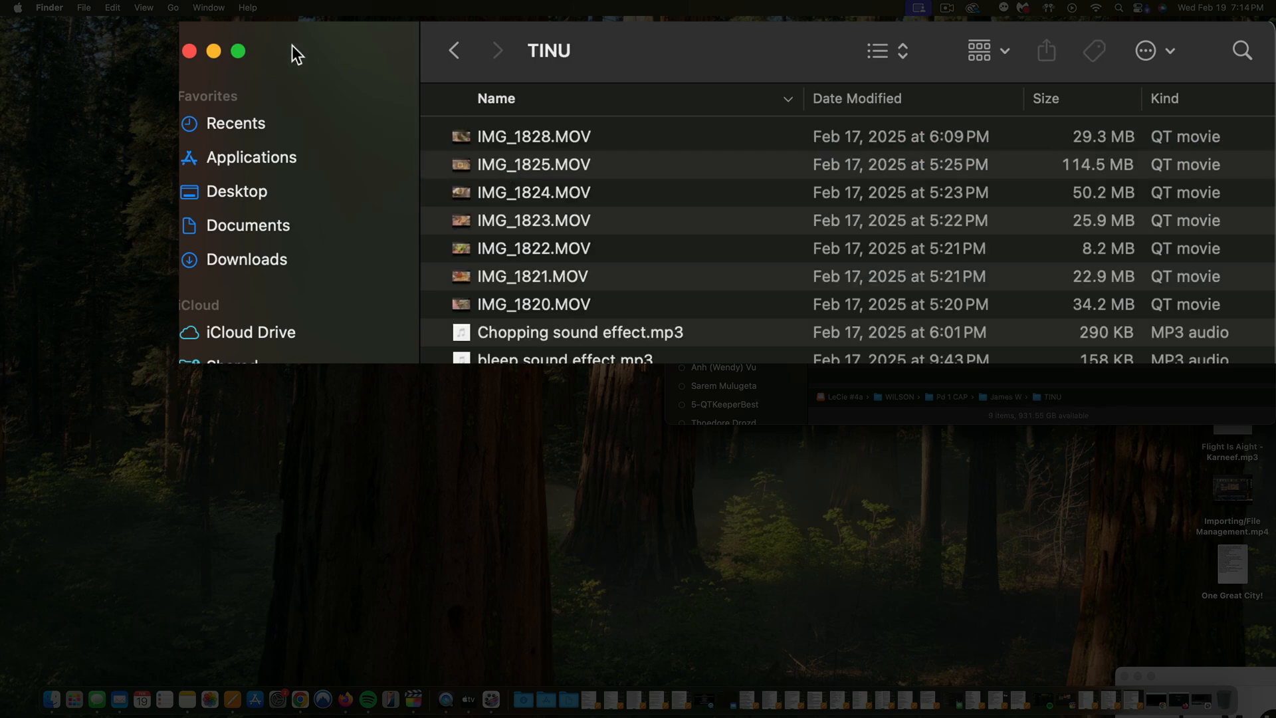
click(190, 51)
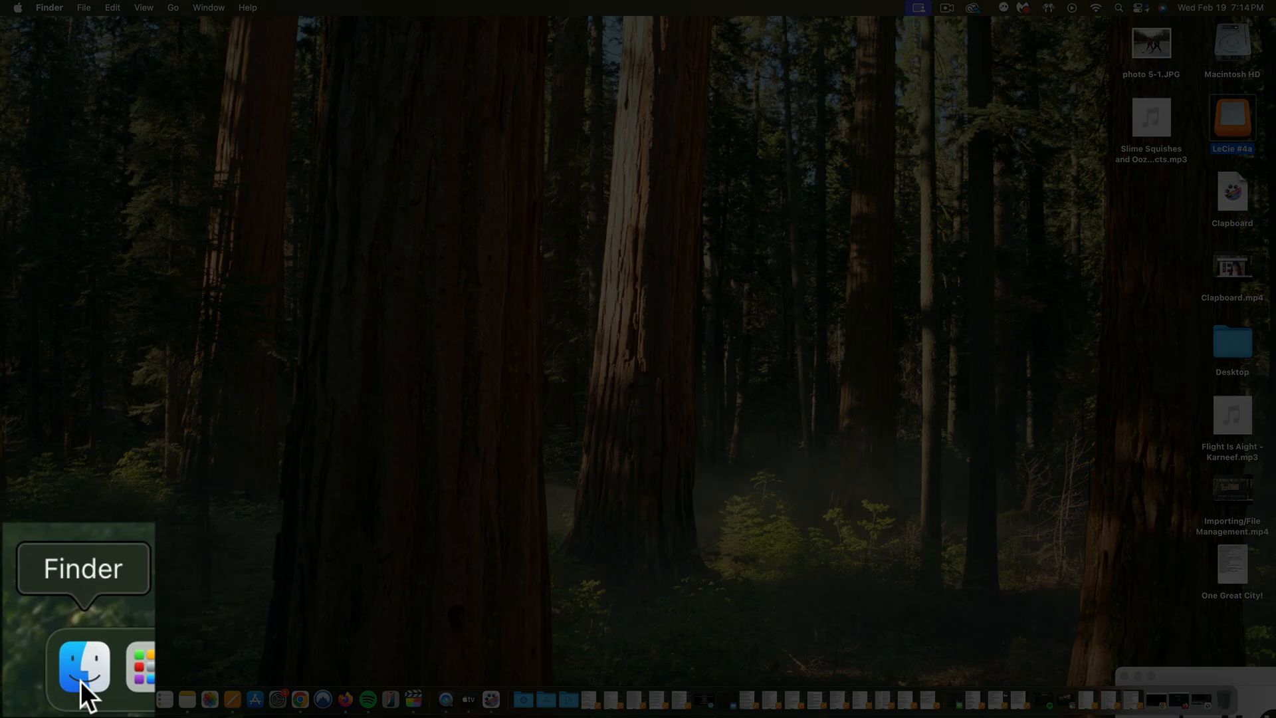
Step: Open a new Finder window
click(81, 680)
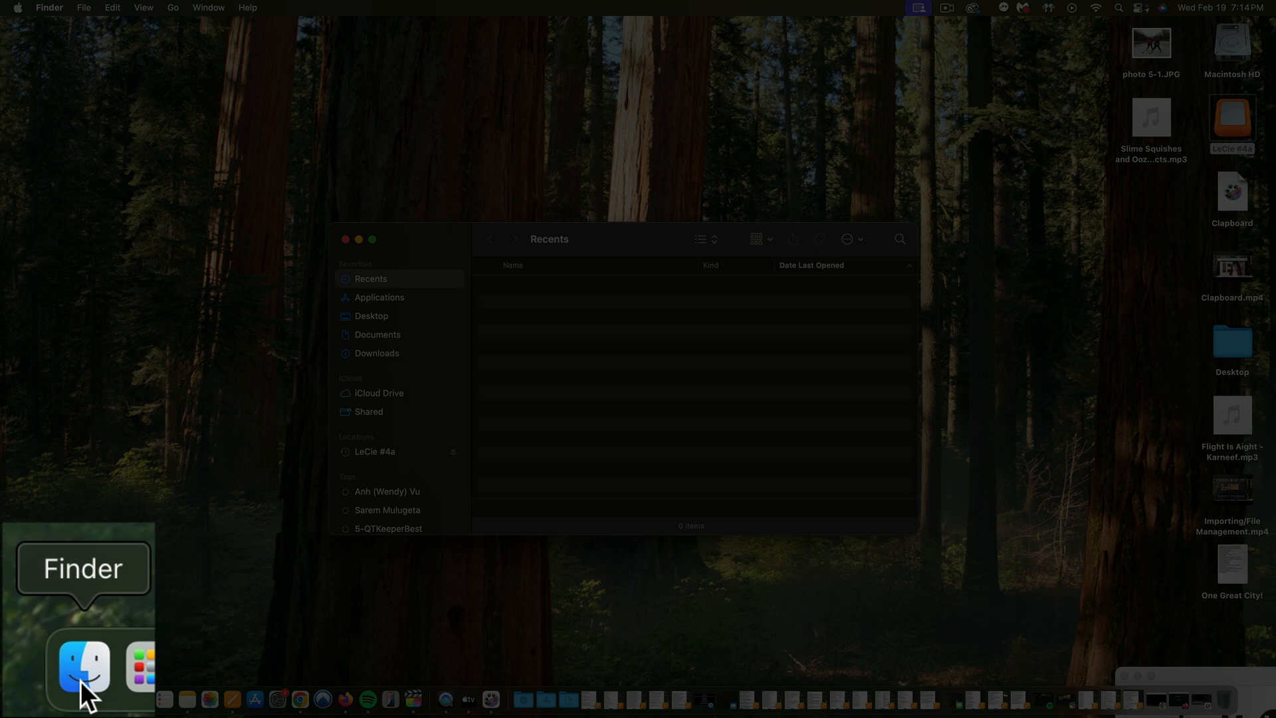